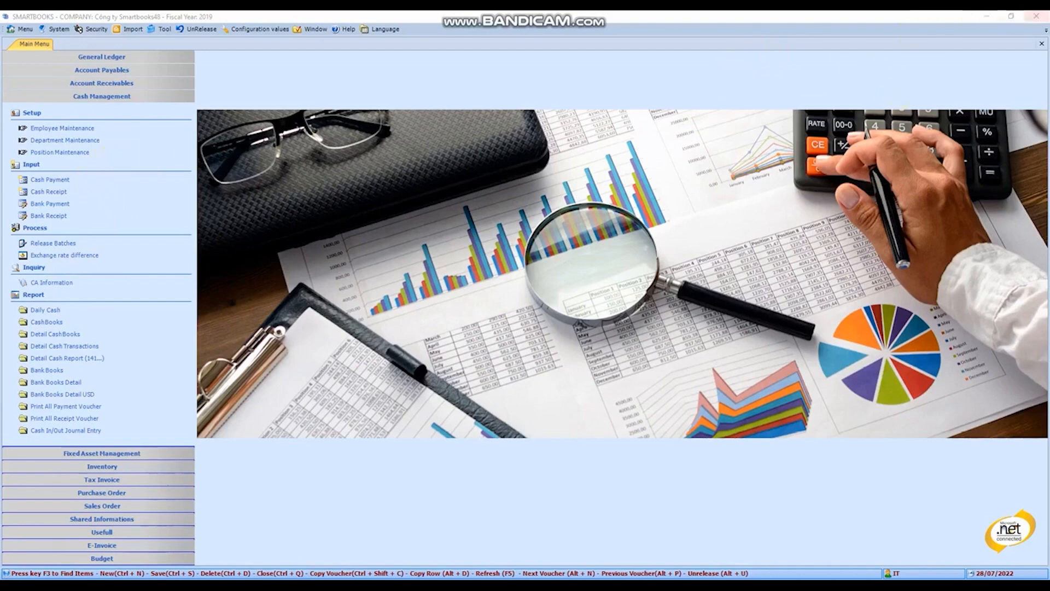
{"action": "mouse_move", "coordinate": [2, 99]}
{"action": "left_mouse_down"}
{"action": "mouse_move", "coordinate": [145, 316]}
{"action": "mouse_move", "coordinate": [197, 430]}
{"action": "left_mouse_up"}
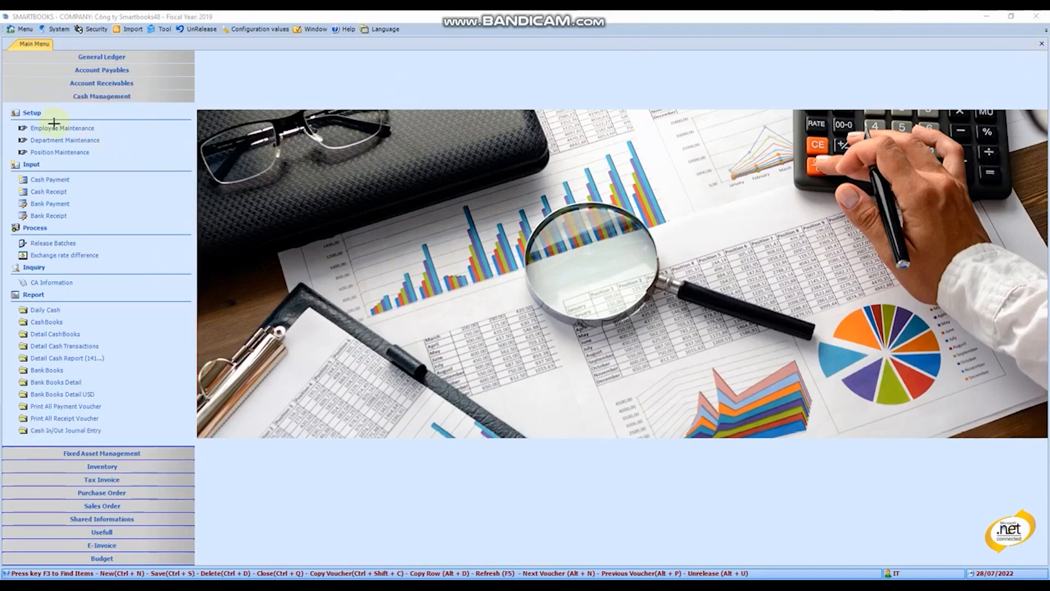
{"action": "left_click_drag", "start_coordinate": [6, 105], "coordinate": [180, 171]}
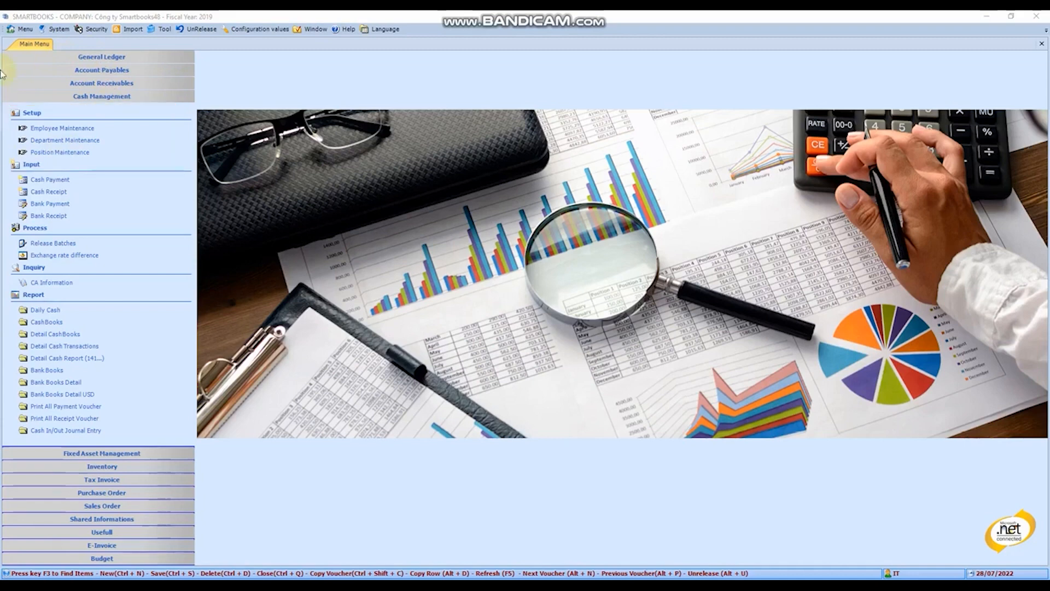
Open Employee Maintenance and enter the new employee's ID and full name
{"action": "left_click", "coordinate": [63, 129]}
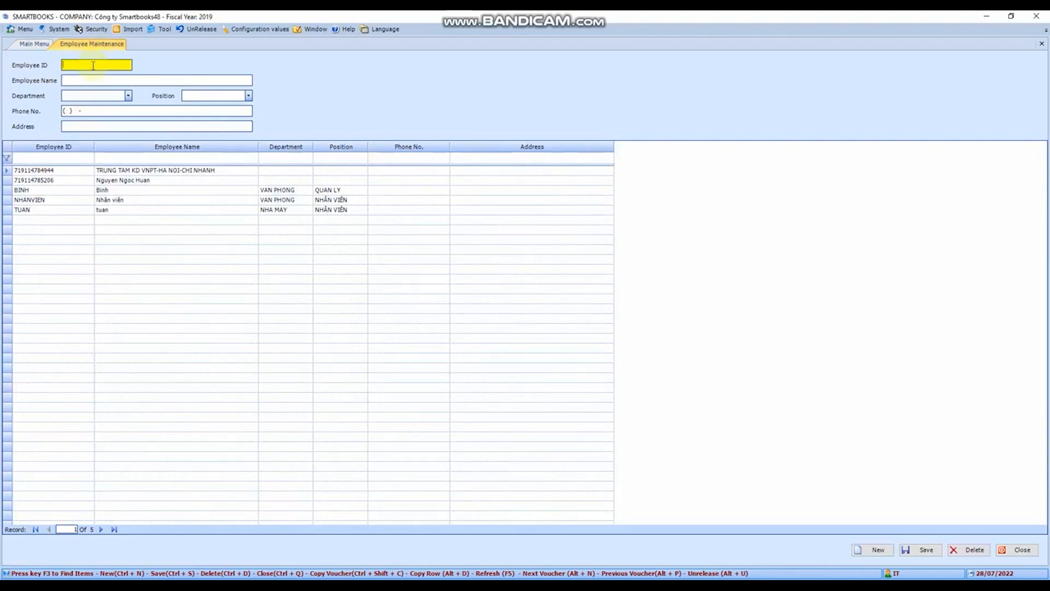
{"action": "type", "text": "NV003"}
{"action": "key", "text": "Tab"}
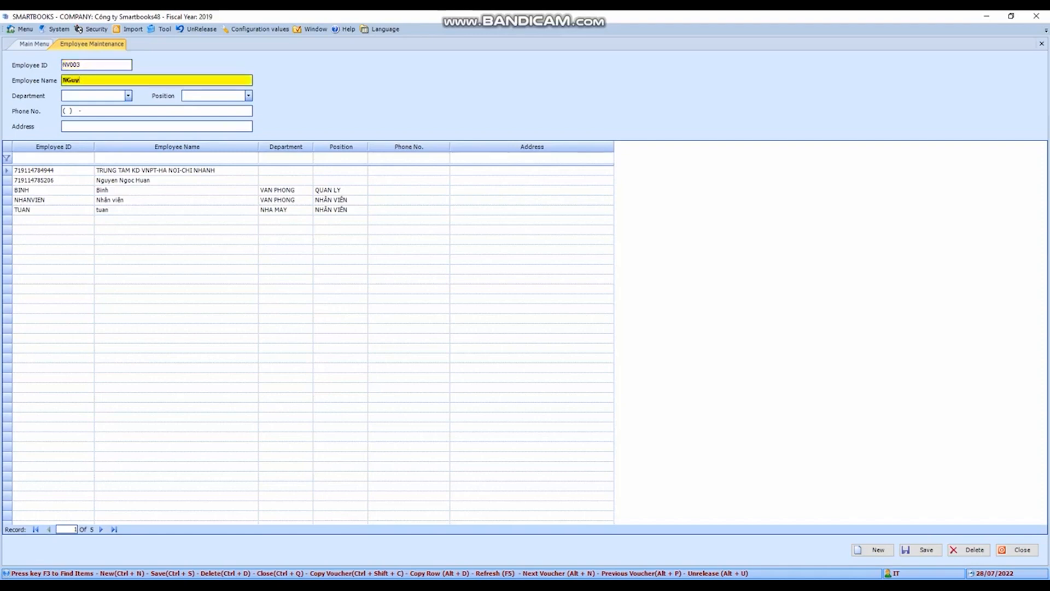
{"action": "key", "text": "Tab"}
{"action": "key", "text": "Tab"}
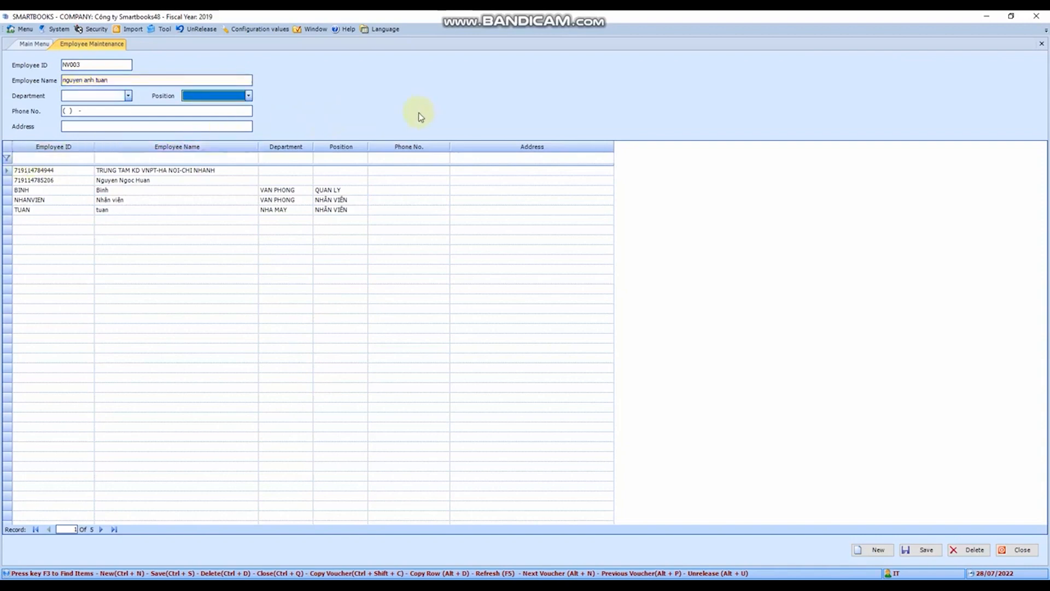
Assign the new employee the position NHÂN VIÊN and the department NHA MAY, and save the record
{"action": "left_click", "coordinate": [128, 97]}
{"action": "left_click", "coordinate": [131, 98]}
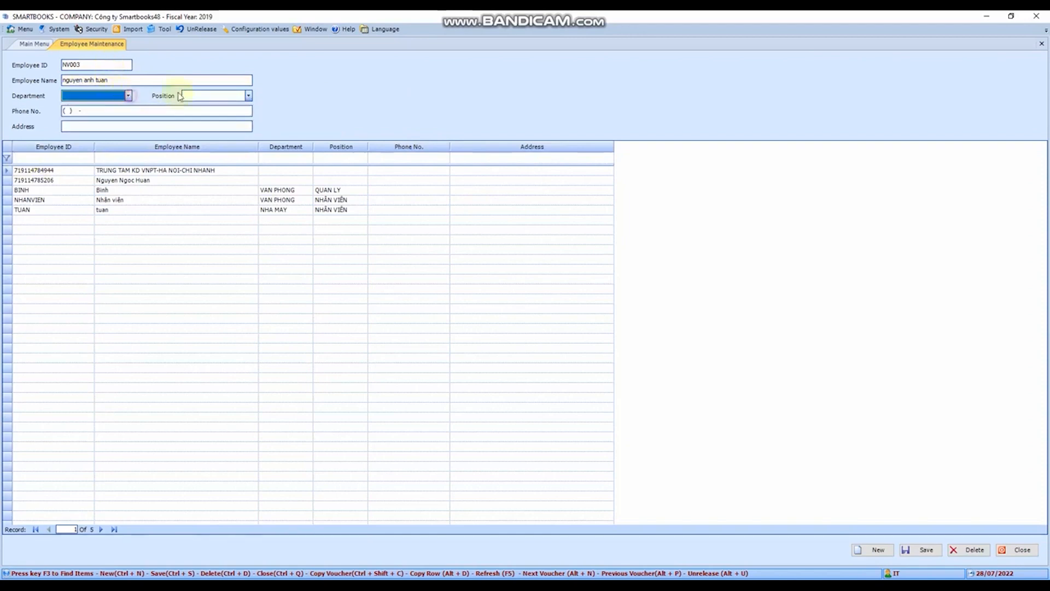
{"action": "left_click", "coordinate": [249, 97]}
{"action": "left_click", "coordinate": [202, 118]}
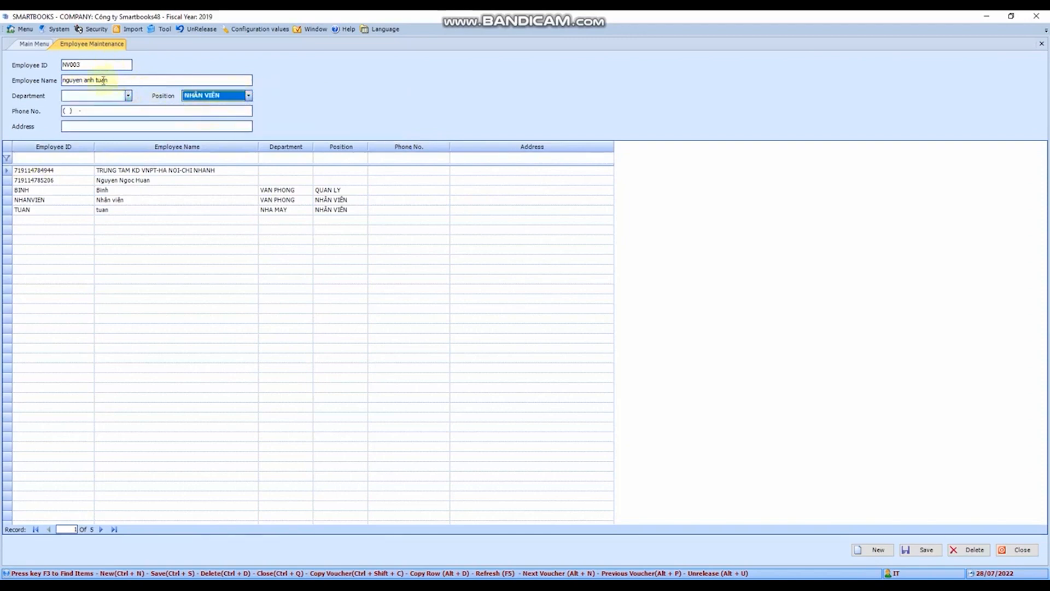
{"action": "left_click", "coordinate": [128, 97]}
{"action": "left_click", "coordinate": [112, 116]}
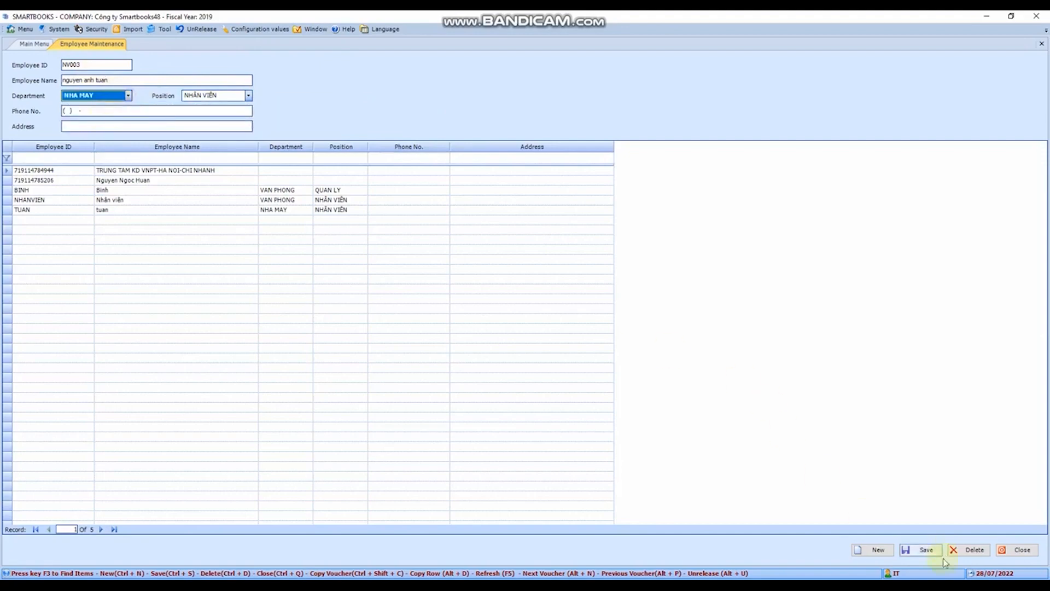
{"action": "left_click", "coordinate": [925, 551]}
View the Department Maintenance and Position Maintenance forms, including their Vietnamese and English description fields
{"action": "left_click", "coordinate": [26, 46]}
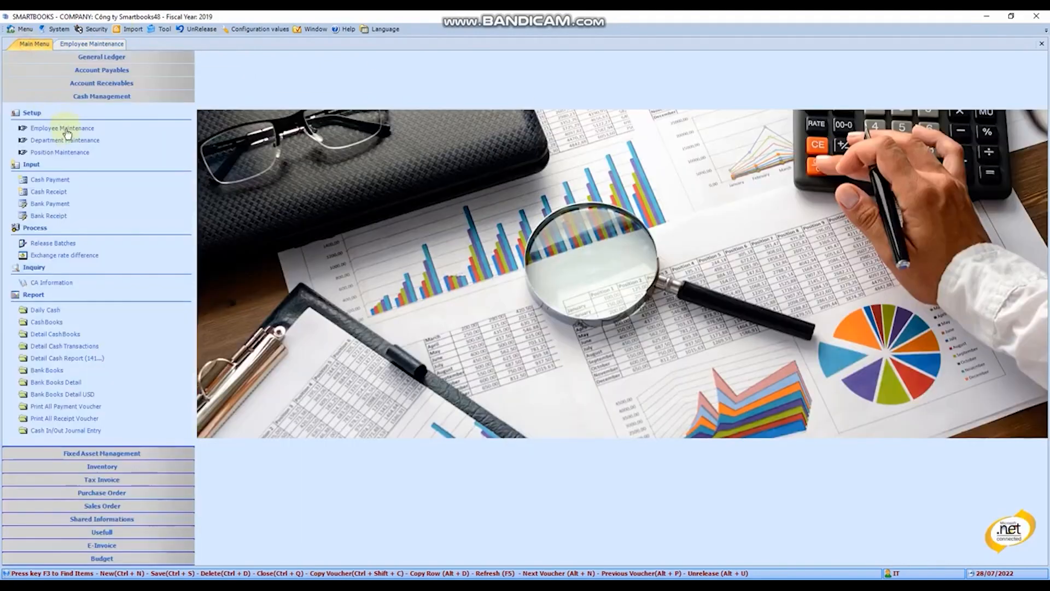
{"action": "left_click", "coordinate": [66, 141]}
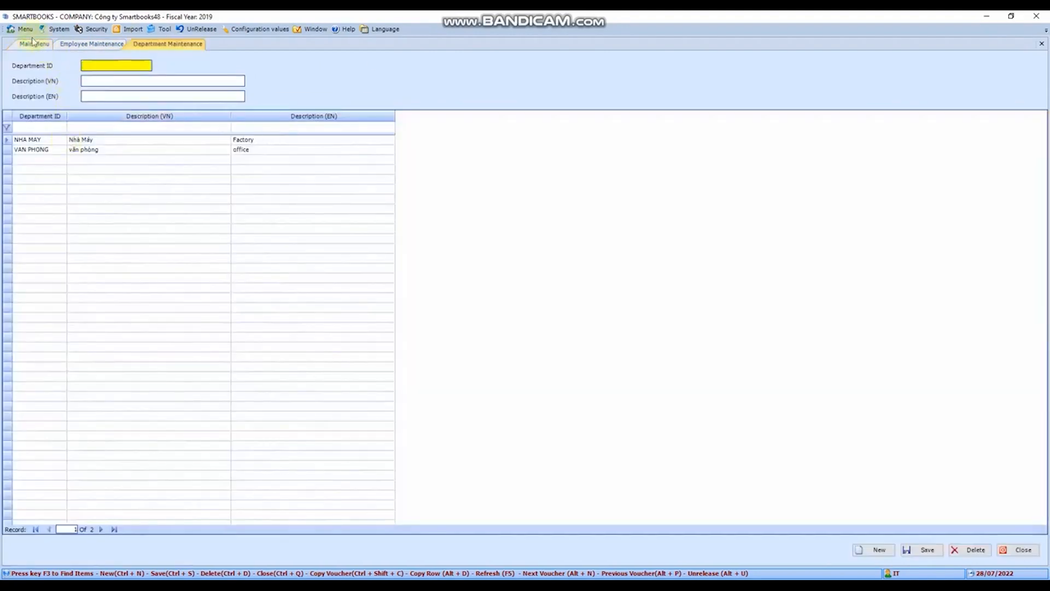
{"action": "left_click", "coordinate": [110, 82]}
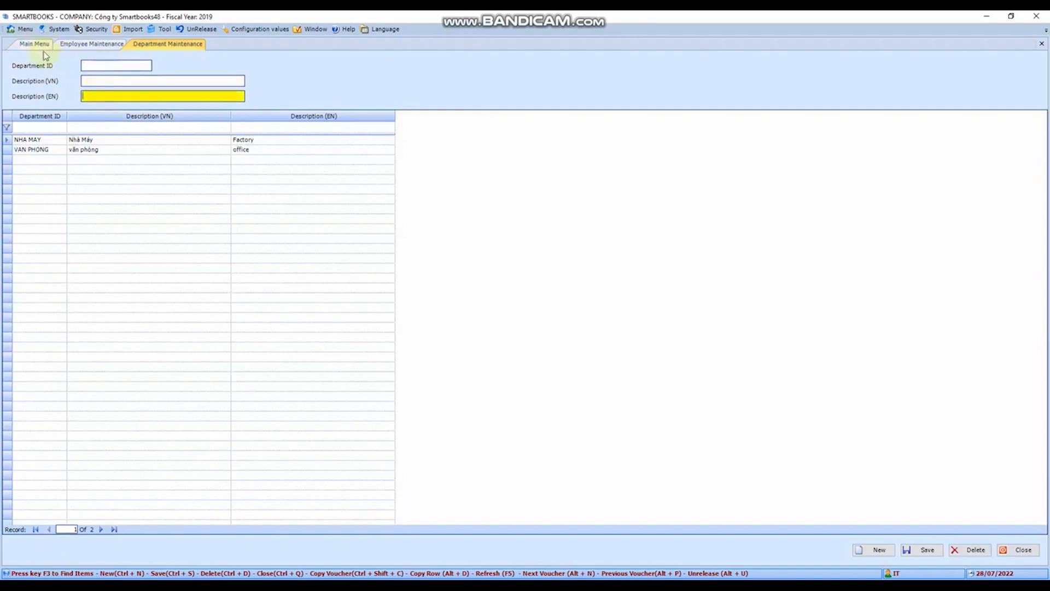
{"action": "left_click", "coordinate": [33, 44]}
{"action": "left_click", "coordinate": [63, 151]}
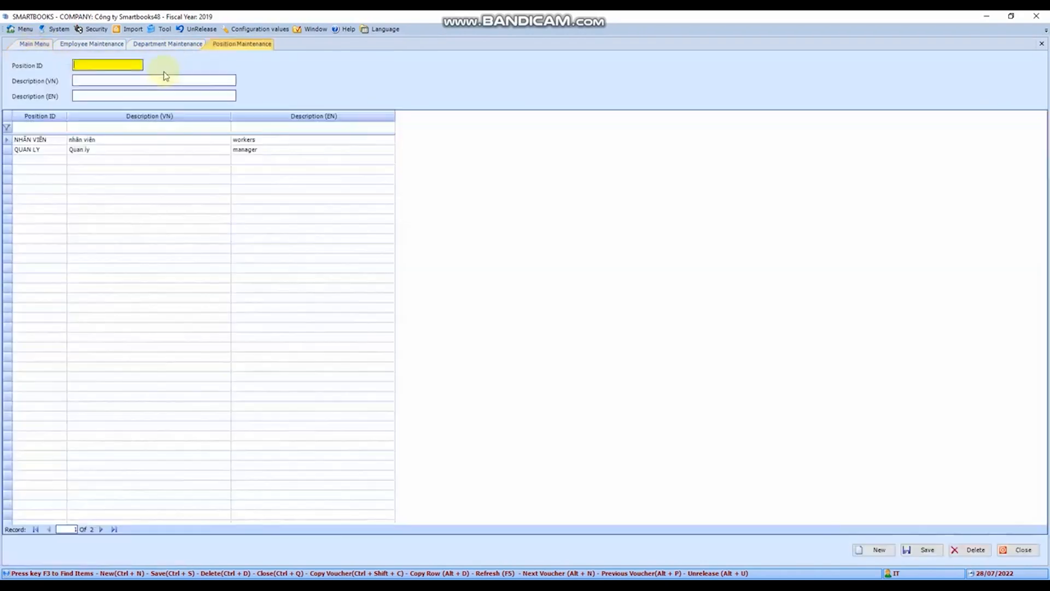
{"action": "left_click", "coordinate": [121, 82]}
{"action": "left_click", "coordinate": [125, 95]}
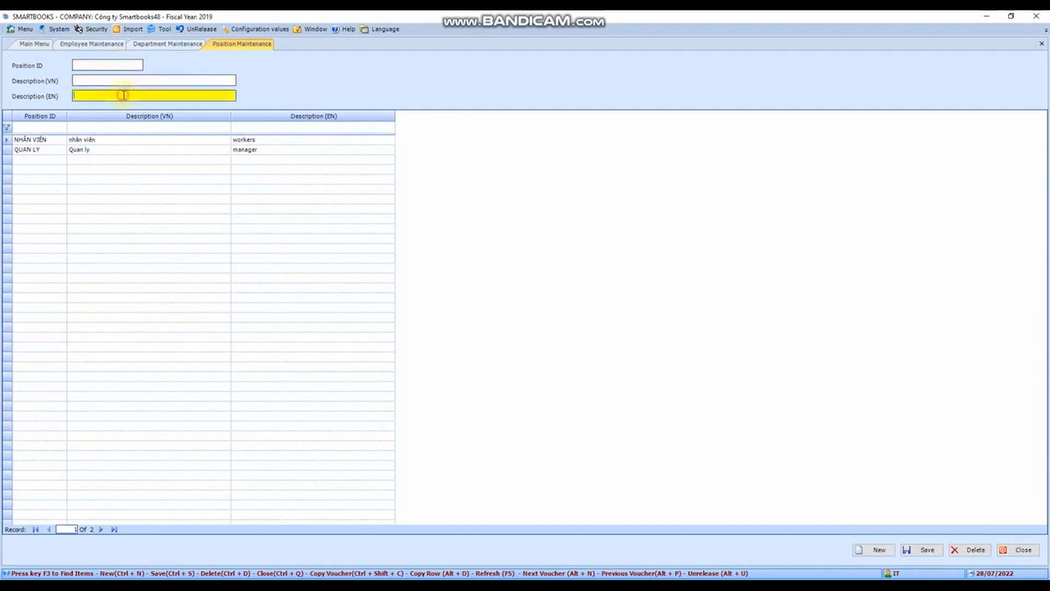
Close the Position, Department and Employee Maintenance forms
{"action": "left_click", "coordinate": [1042, 45]}
{"action": "left_click", "coordinate": [1043, 44]}
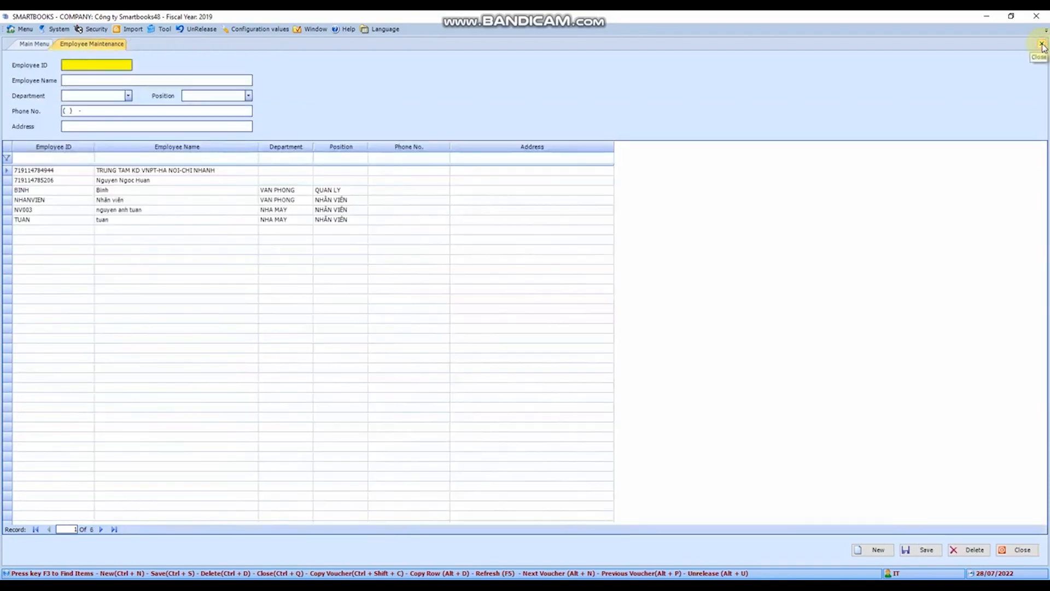
{"action": "left_click", "coordinate": [1042, 44]}
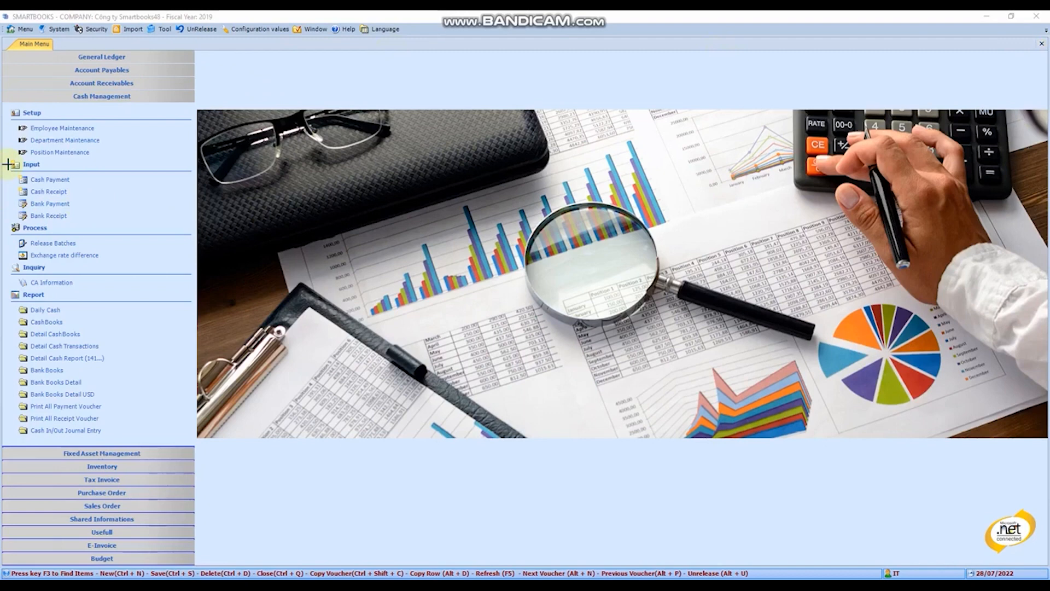
{"action": "left_click_drag", "start_coordinate": [8, 164], "coordinate": [157, 231]}
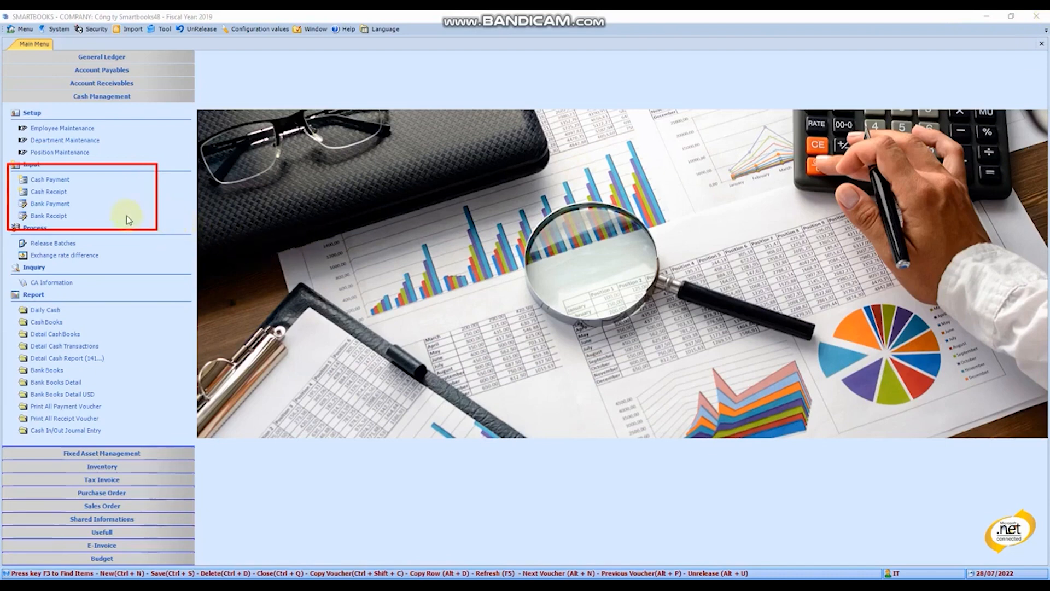
{"action": "key", "text": "Escape"}
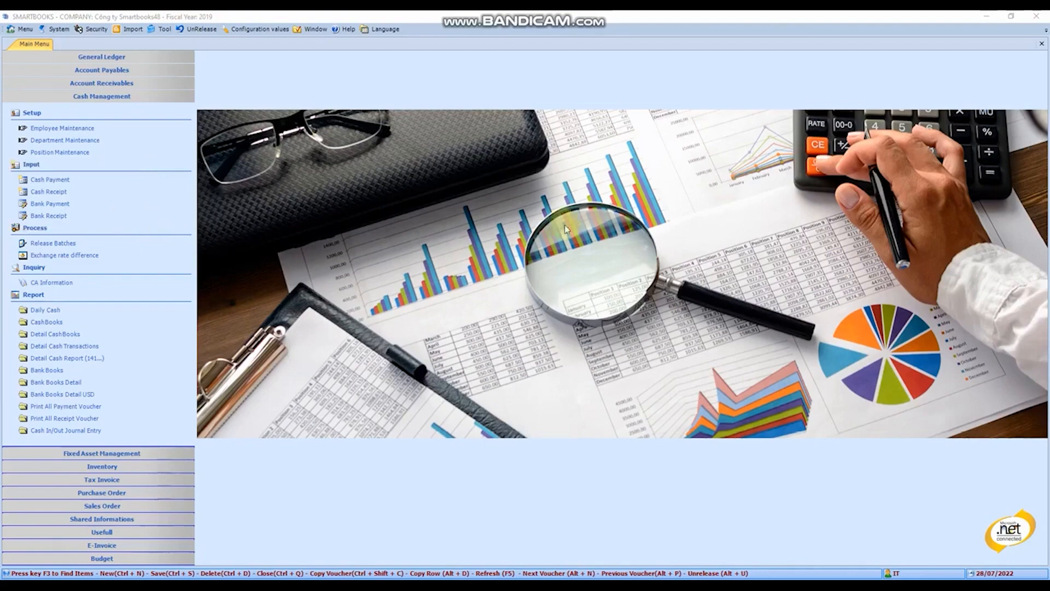
Open the Cash Payment form and set the payment date of the new voucher to 19/11/2021
{"action": "left_click", "coordinate": [52, 185]}
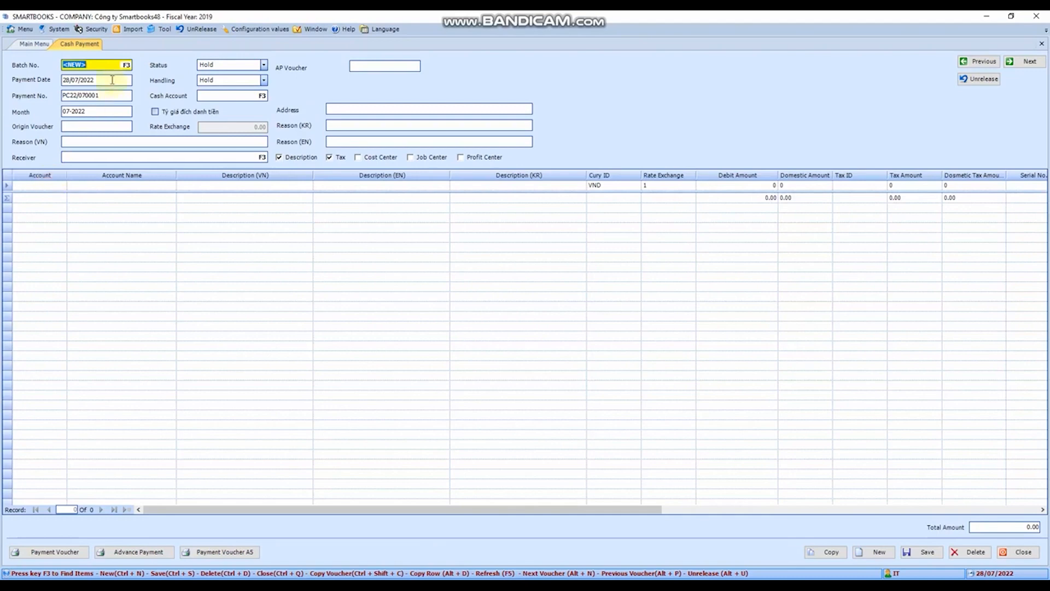
{"action": "left_click", "coordinate": [112, 80]}
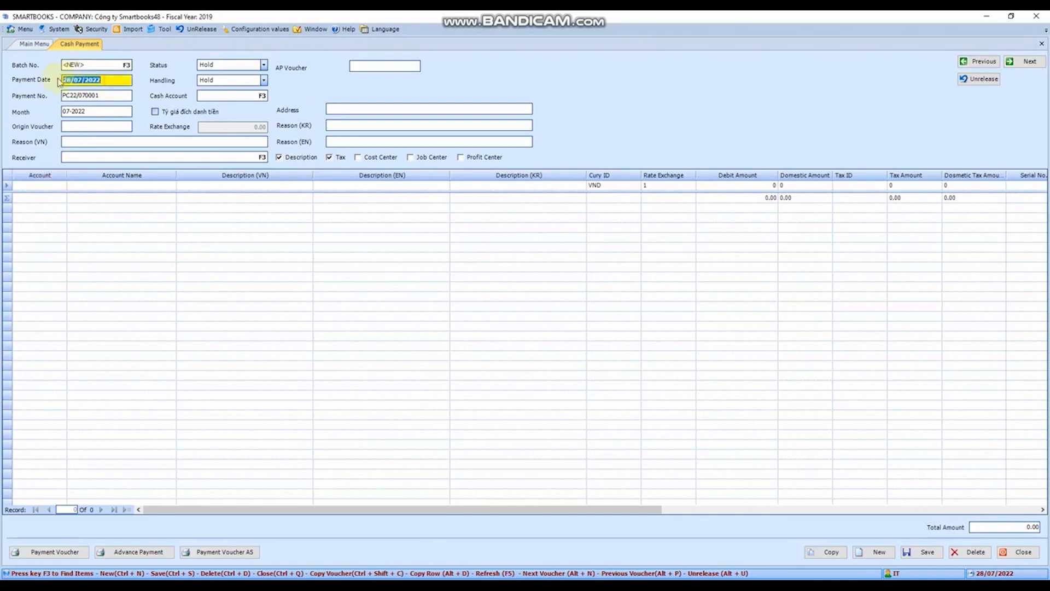
{"action": "type", "text": "19/11/2021"}
{"action": "key", "text": "Tab"}
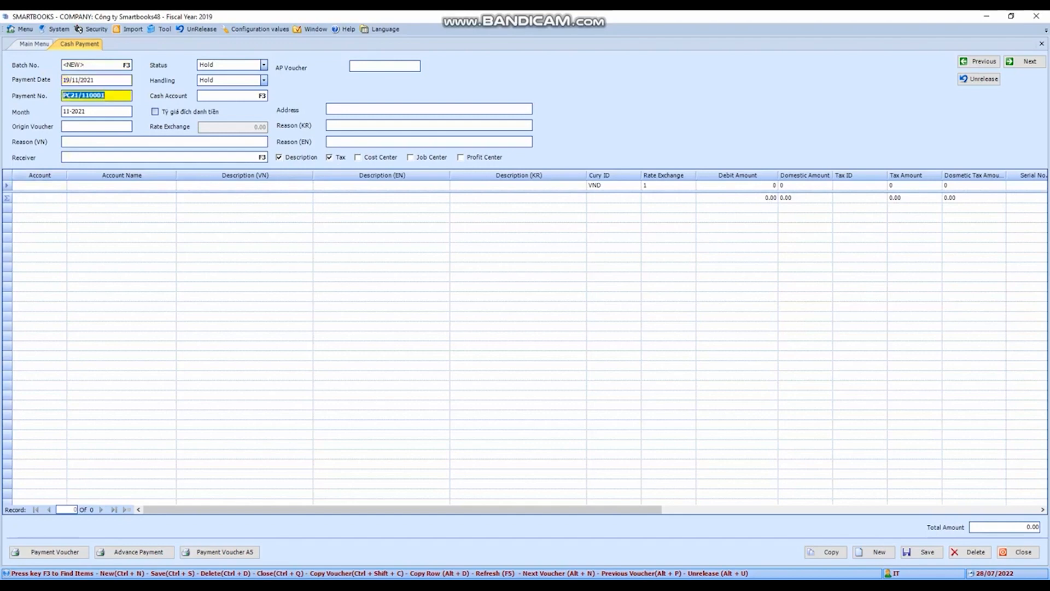
{"action": "key", "text": "Tab"}
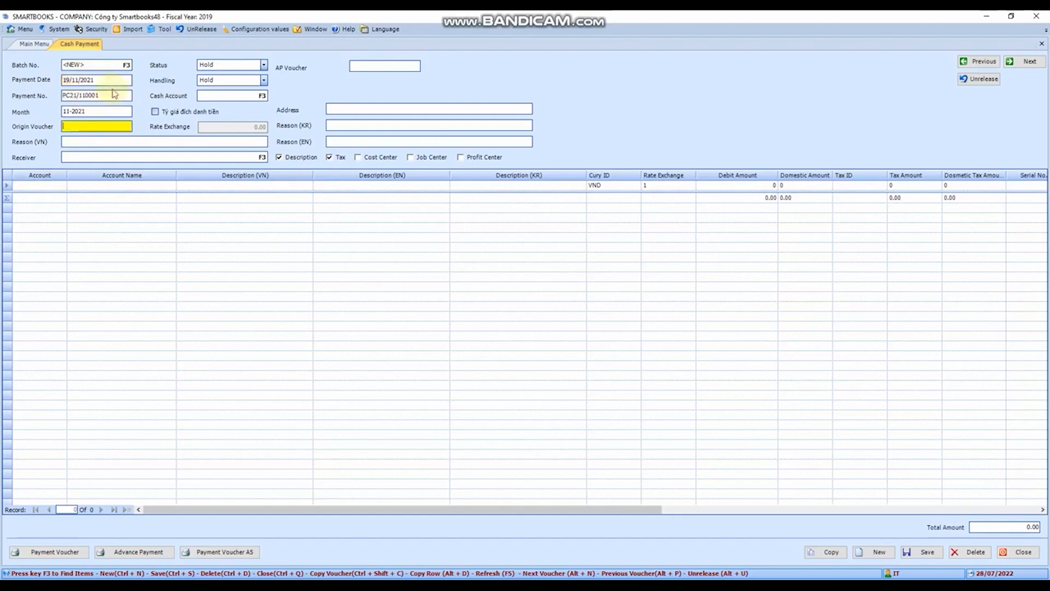
{"action": "left_click", "coordinate": [111, 63]}
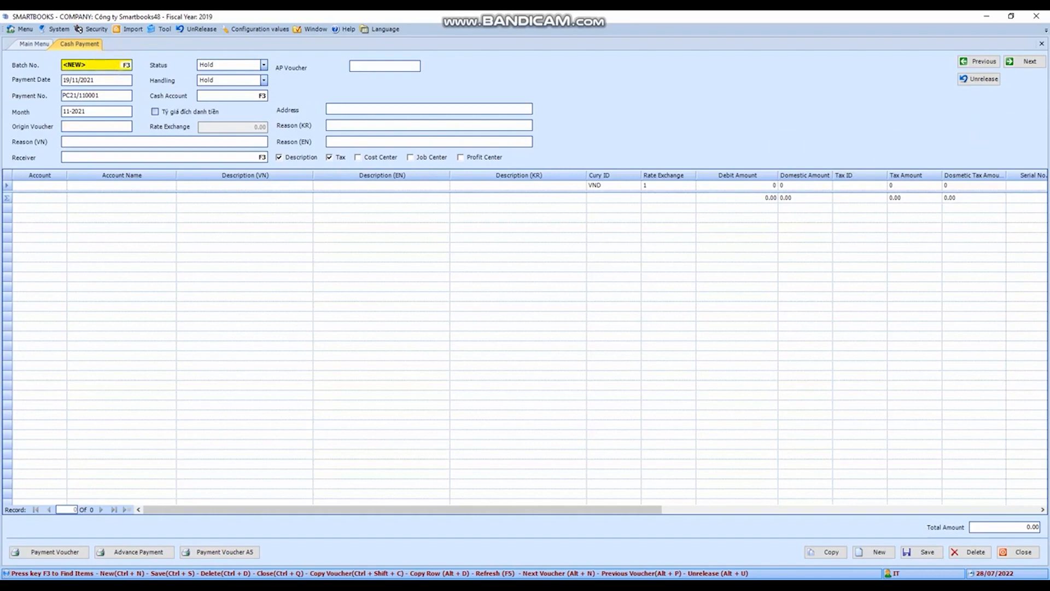
{"action": "key", "text": "ctrl+alt+d"}
{"action": "mouse_move", "coordinate": [8, 56]}
{"action": "left_mouse_down"}
{"action": "mouse_move", "coordinate": [892, 177]}
{"action": "mouse_move", "coordinate": [1039, 171]}
{"action": "left_mouse_up"}
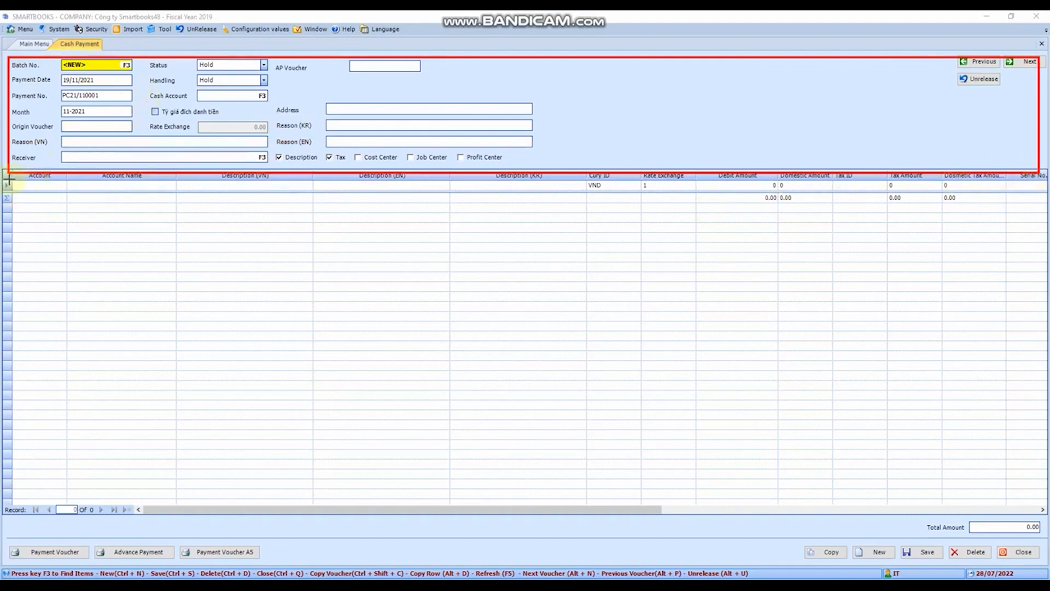
{"action": "mouse_move", "coordinate": [9, 178]}
{"action": "left_mouse_down"}
{"action": "mouse_move", "coordinate": [42, 204]}
{"action": "mouse_move", "coordinate": [816, 333]}
{"action": "mouse_move", "coordinate": [1039, 335]}
{"action": "left_mouse_up"}
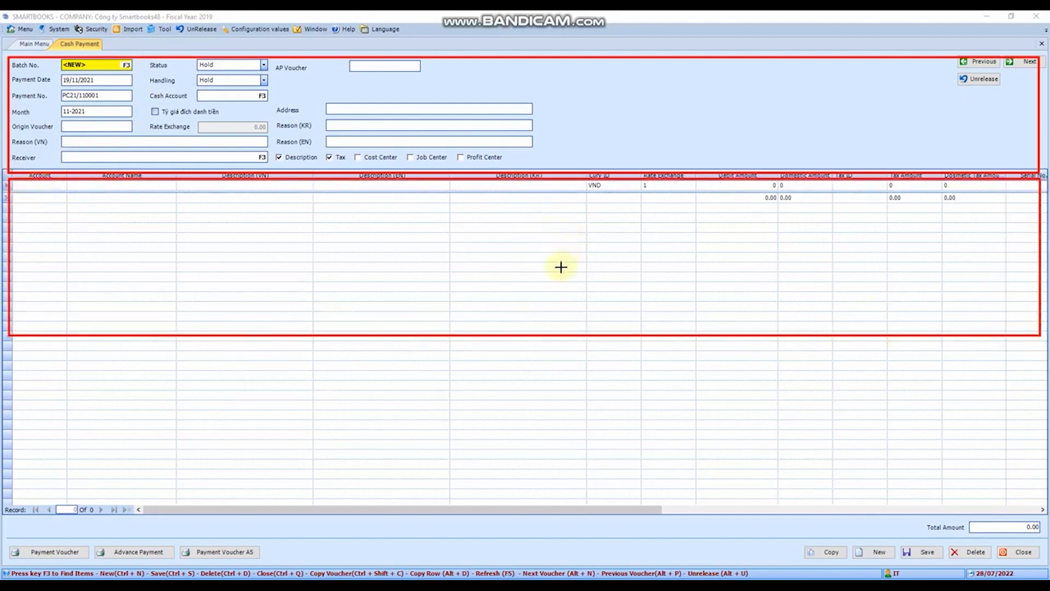
{"action": "key", "text": "ctrl+z"}
{"action": "key", "text": "ctrl+z"}
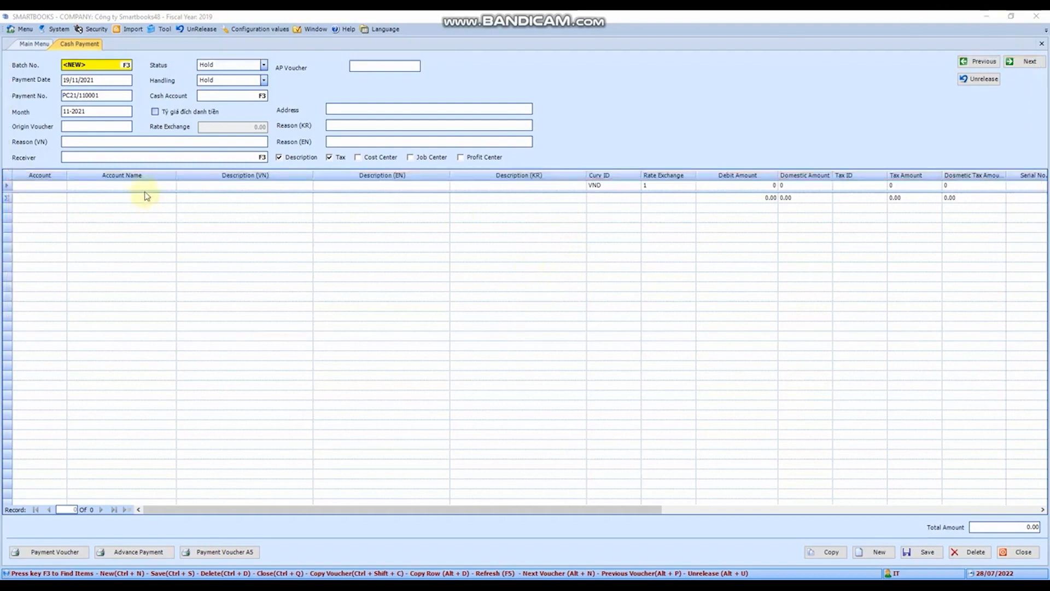
Look up the existing cash payment batches and load the February 2020 voucher PC20/020014
{"action": "left_click", "coordinate": [116, 64]}
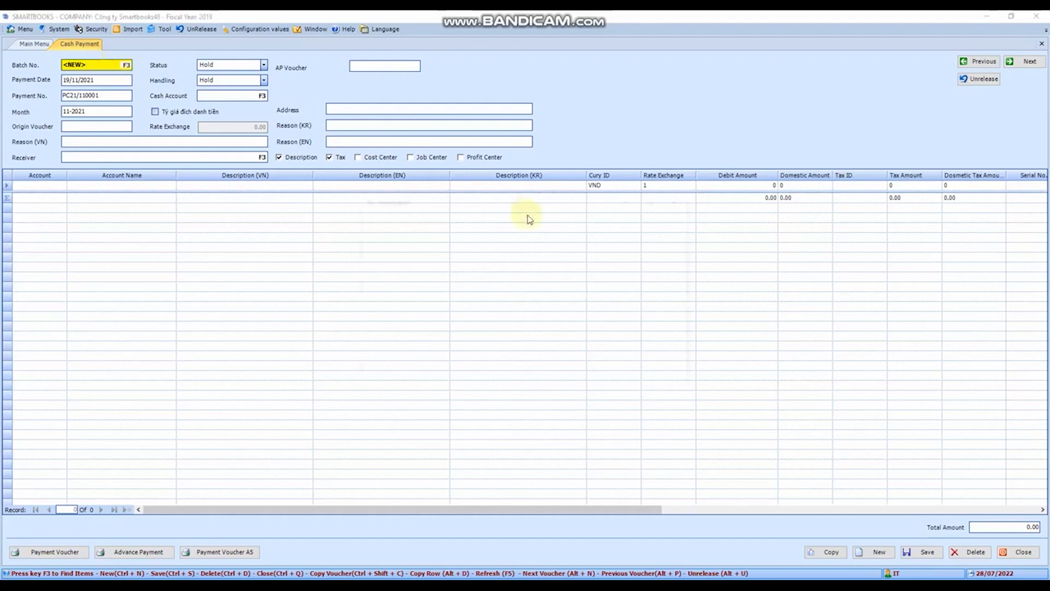
{"action": "key", "text": "F3"}
{"action": "scroll", "coordinate": [481, 286], "scroll_direction": "down", "scroll_amount": 10}
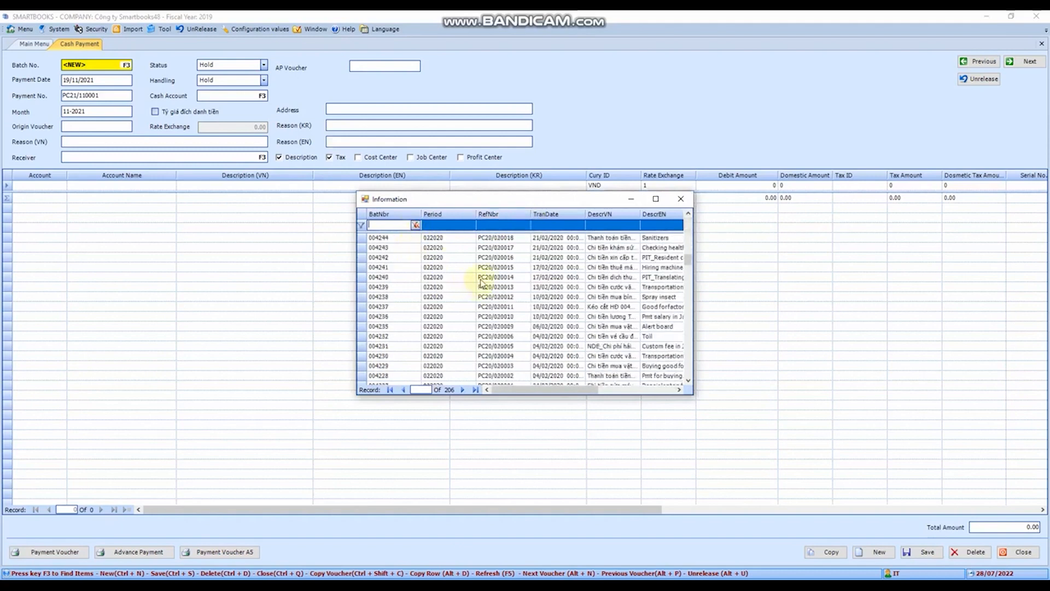
{"action": "double_click", "coordinate": [480, 282]}
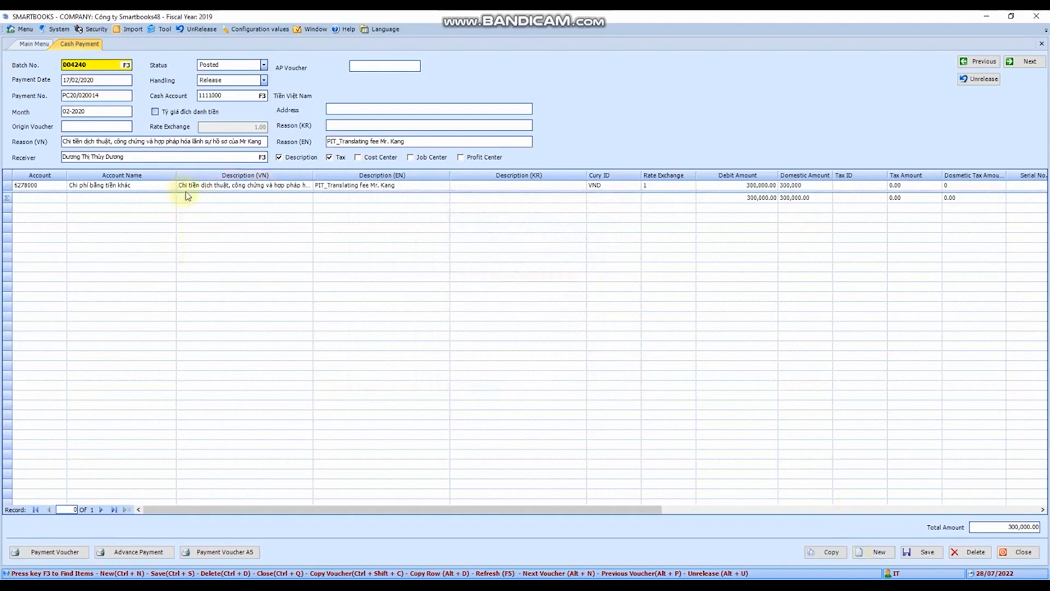
Copy the loaded payment into a new voucher and set its payment date to 19/11/2021
{"action": "left_click", "coordinate": [831, 556]}
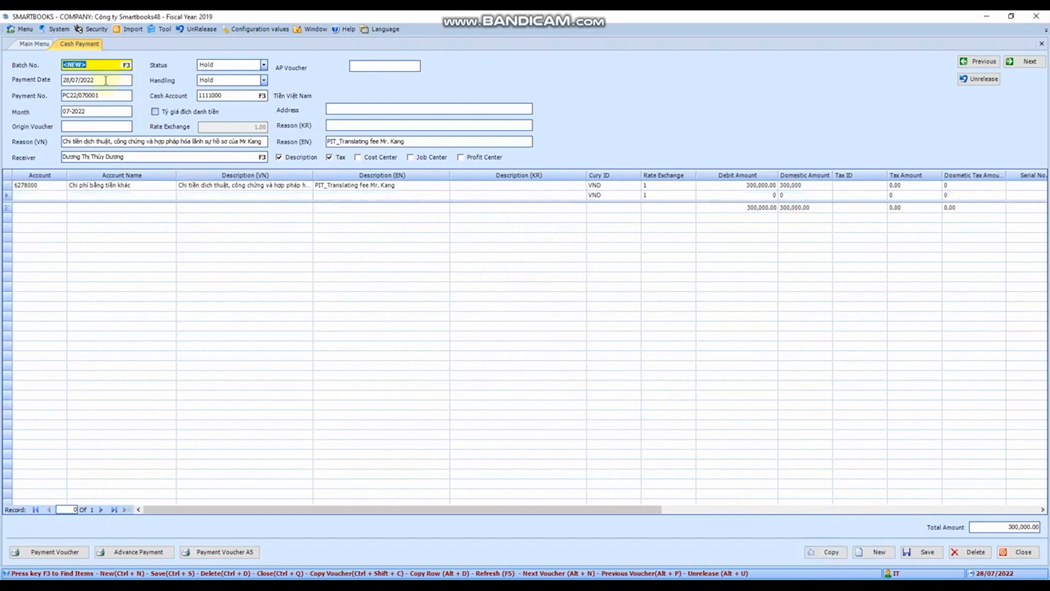
{"action": "key", "text": "Tab"}
{"action": "type", "text": "1"}
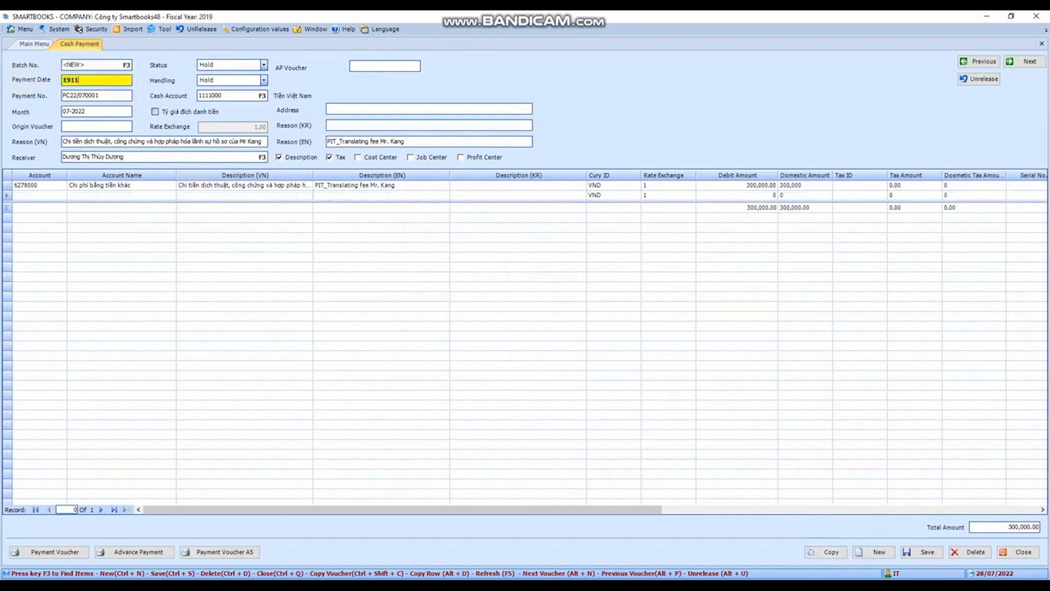
{"action": "type", "text": "9/11/2021"}
{"action": "key", "text": "Tab"}
{"action": "key", "text": "Tab"}
{"action": "key", "text": "Tab"}
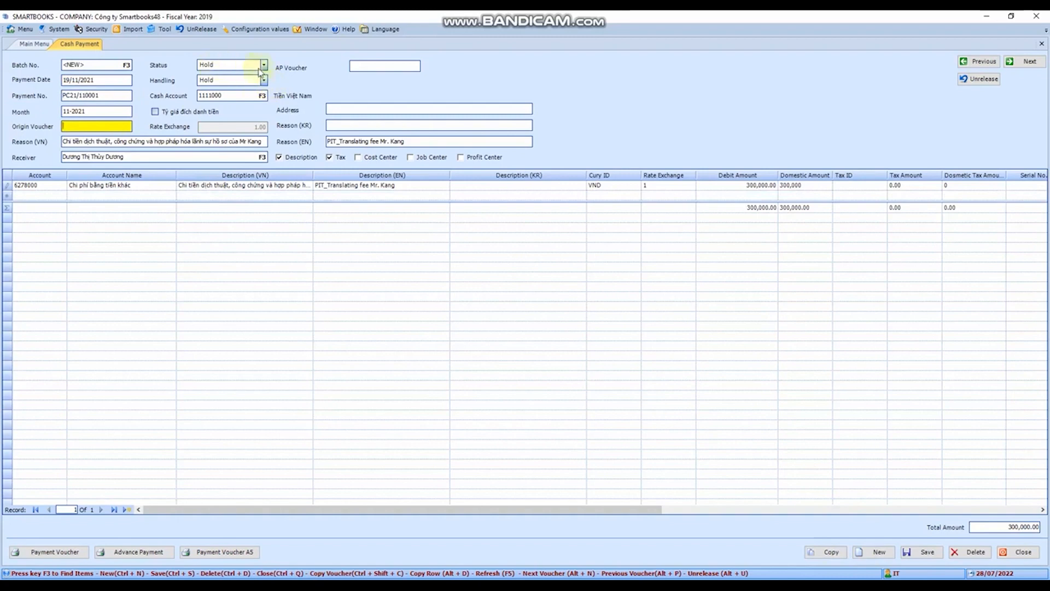
{"action": "left_click", "coordinate": [111, 95]}
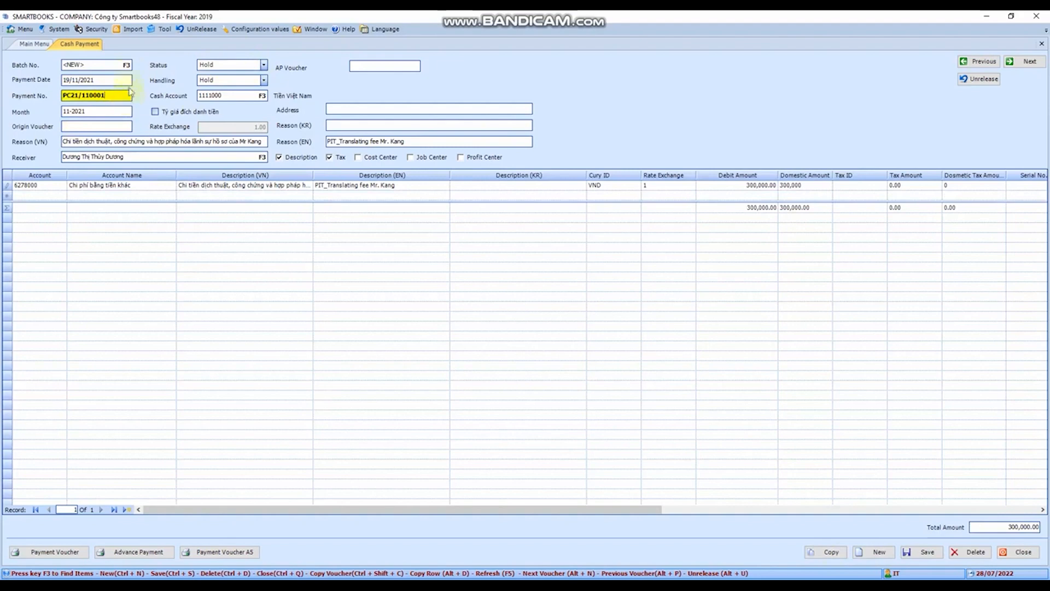
{"action": "left_click", "coordinate": [123, 80]}
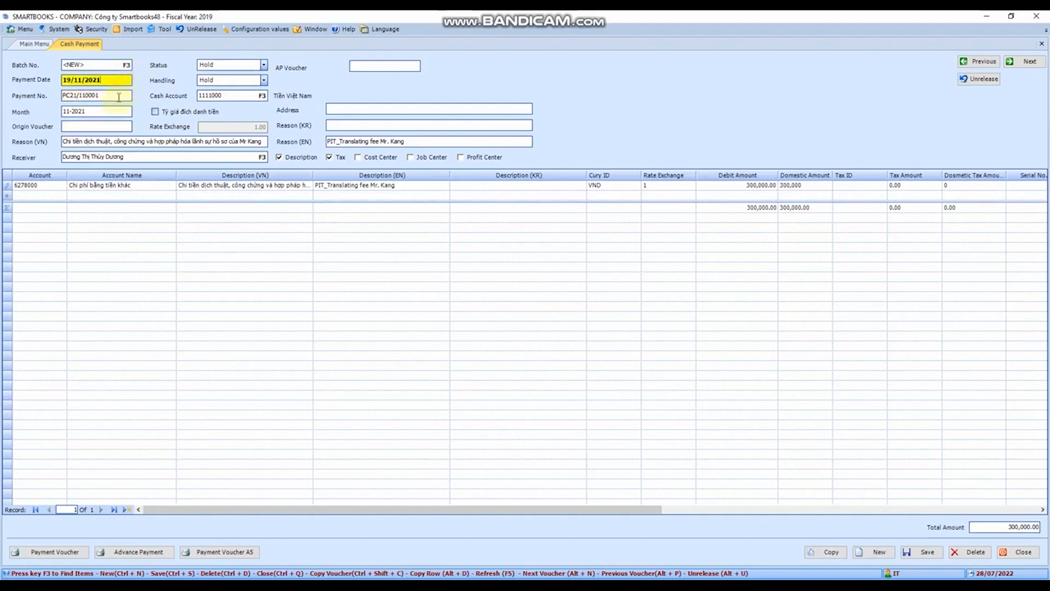
Start a new blank cash payment voucher and set its payment date to 19/11/2021
{"action": "left_click", "coordinate": [882, 553]}
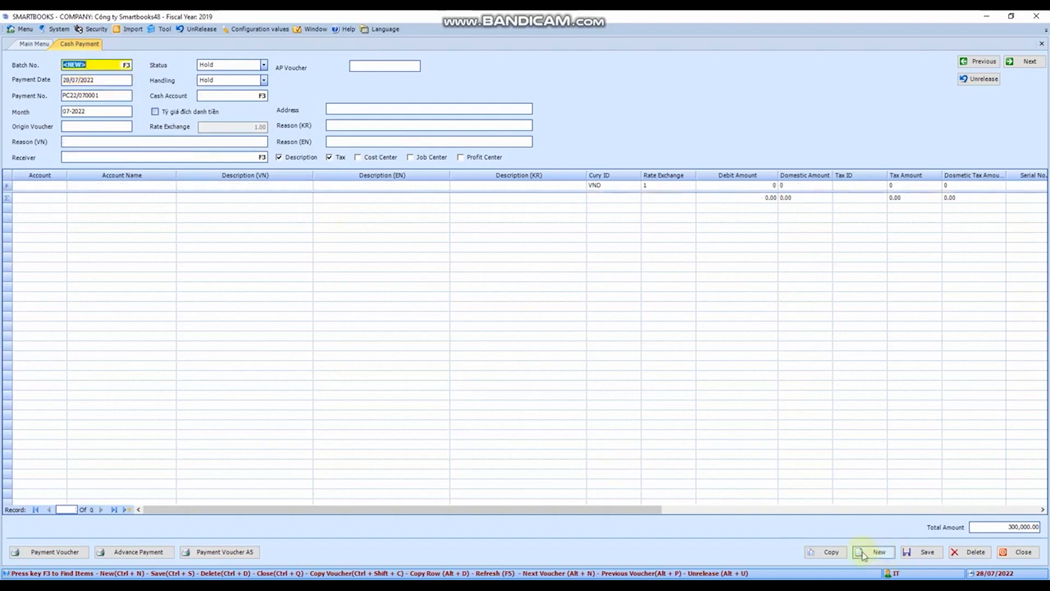
{"action": "left_click", "coordinate": [114, 80]}
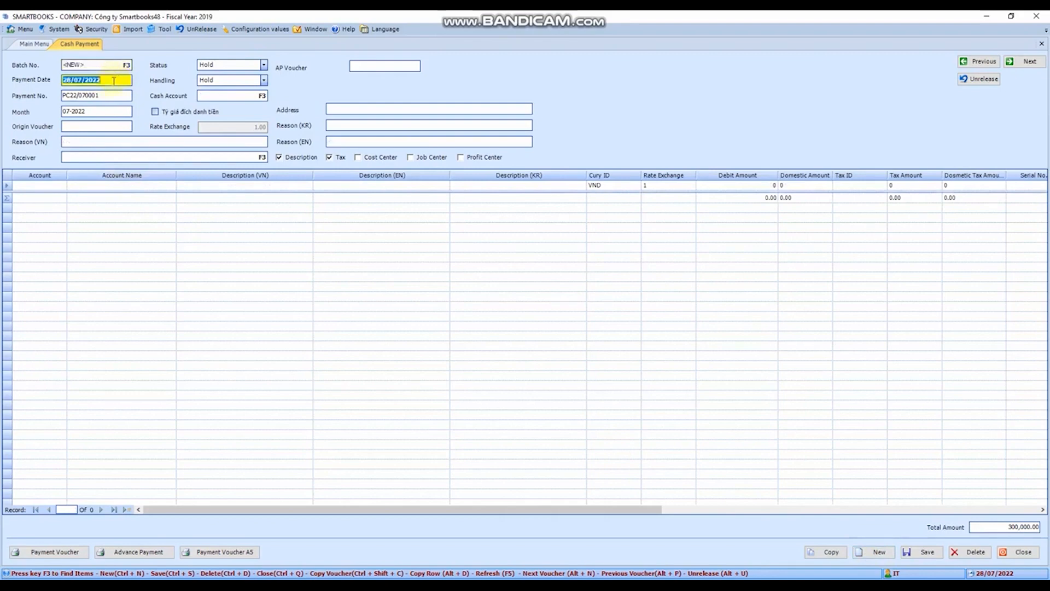
{"action": "type", "text": "19/11/2021"}
{"action": "key", "text": "Tab"}
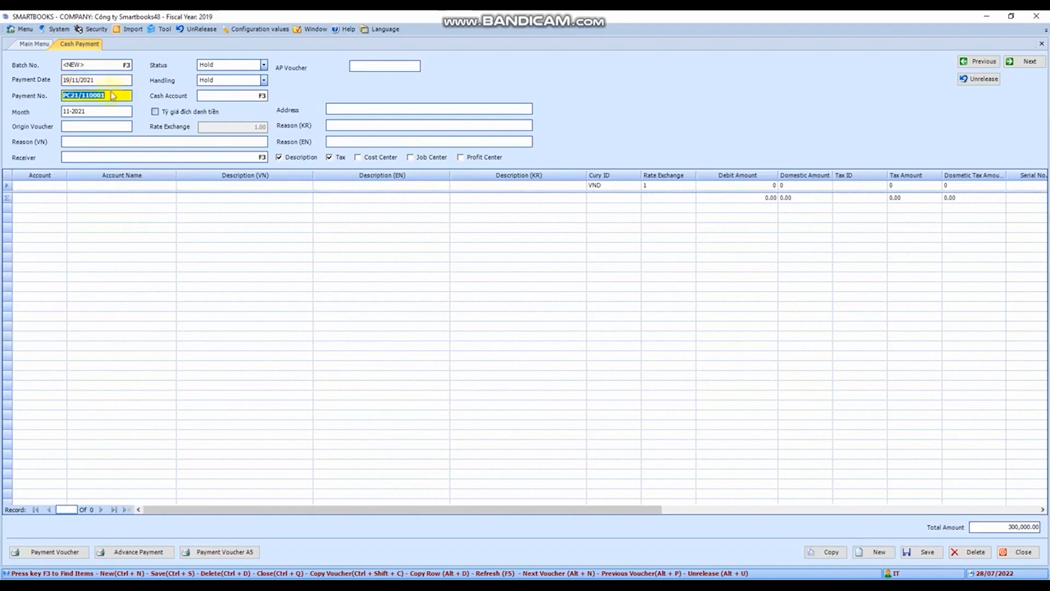
{"action": "left_click", "coordinate": [111, 109]}
{"action": "left_click", "coordinate": [117, 95]}
{"action": "key", "text": "BackSpace"}
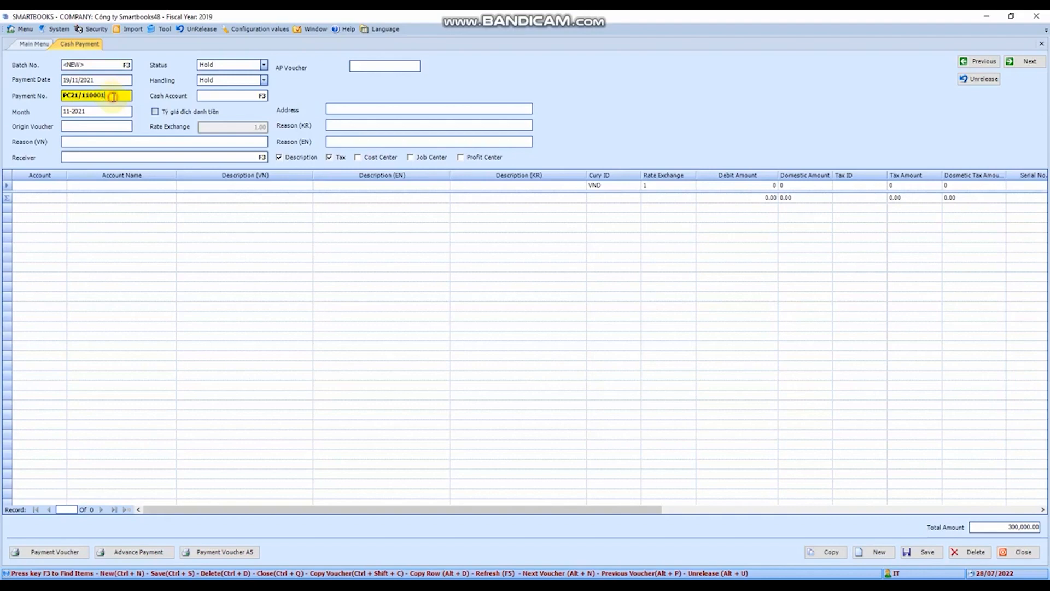
{"action": "left_click_drag", "start_coordinate": [112, 97], "coordinate": [82, 97]}
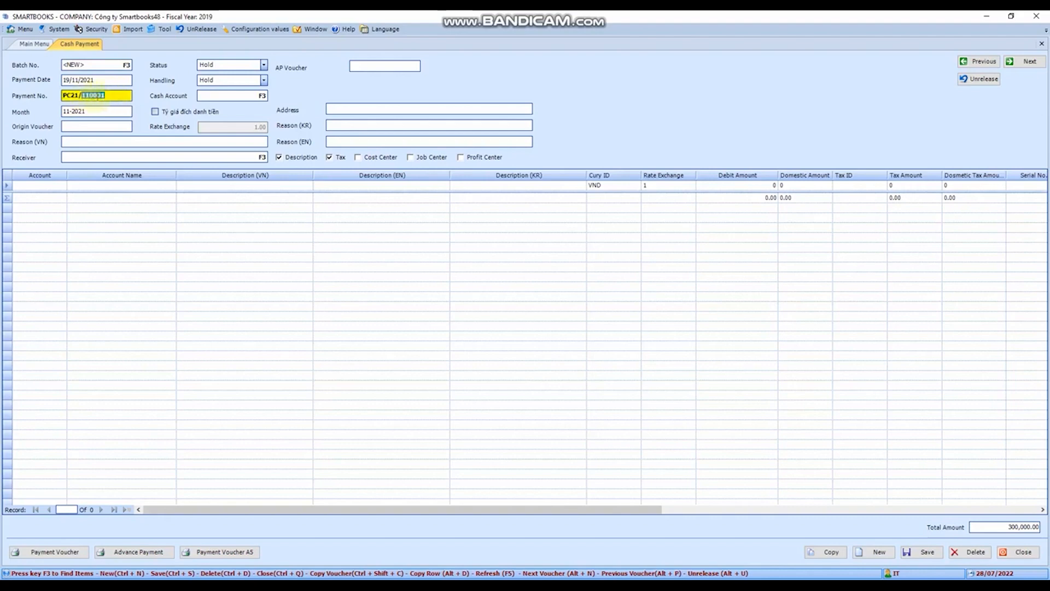
{"action": "left_click", "coordinate": [130, 96]}
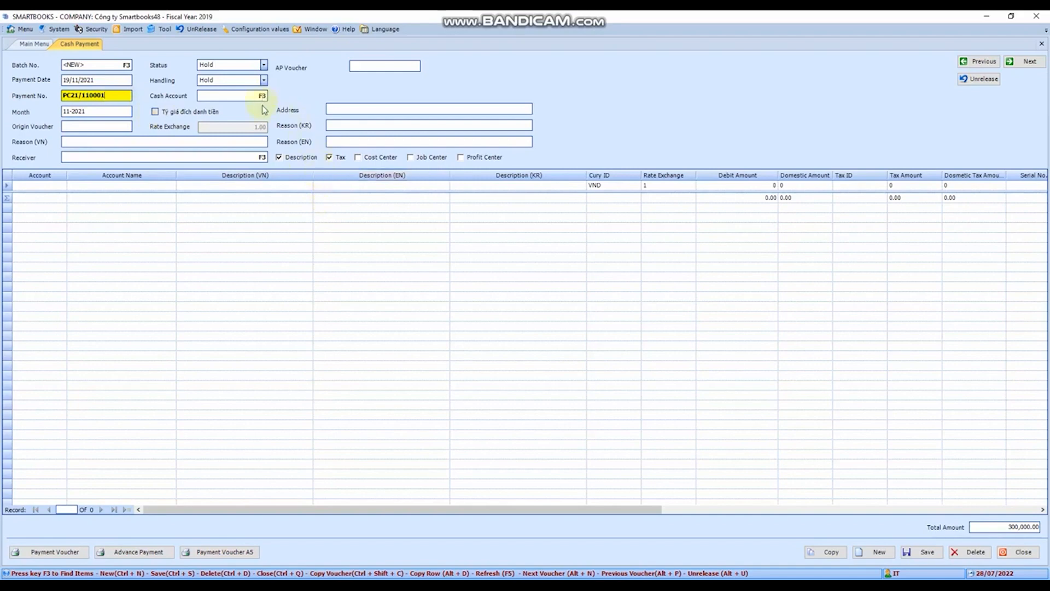
Enter HOA DON as the origin voucher of the new payment
{"action": "key", "text": "Tab"}
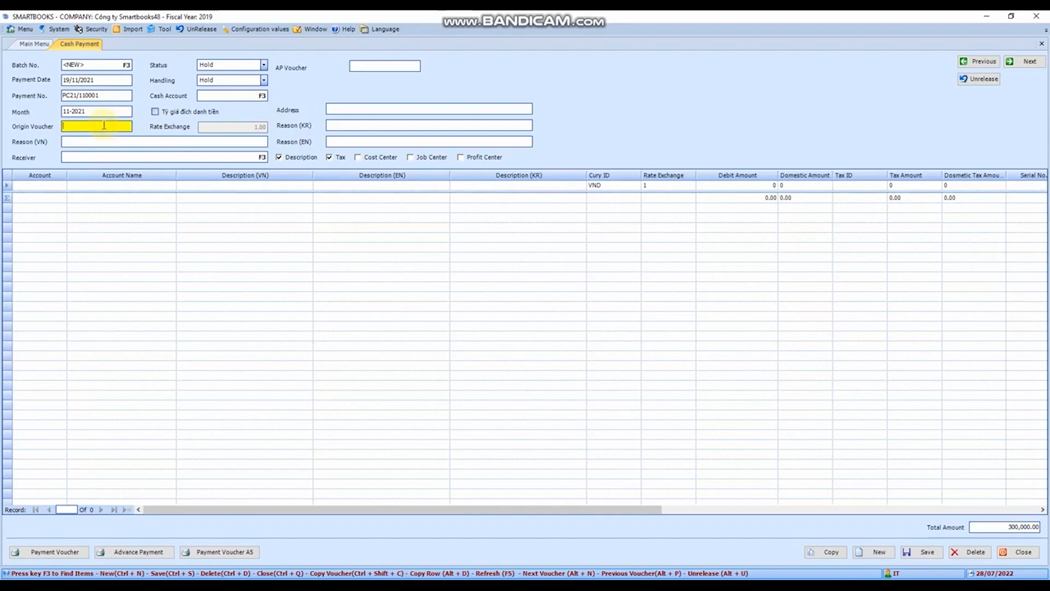
{"action": "type", "text": "HOA DON"}
{"action": "key", "text": "Tab"}
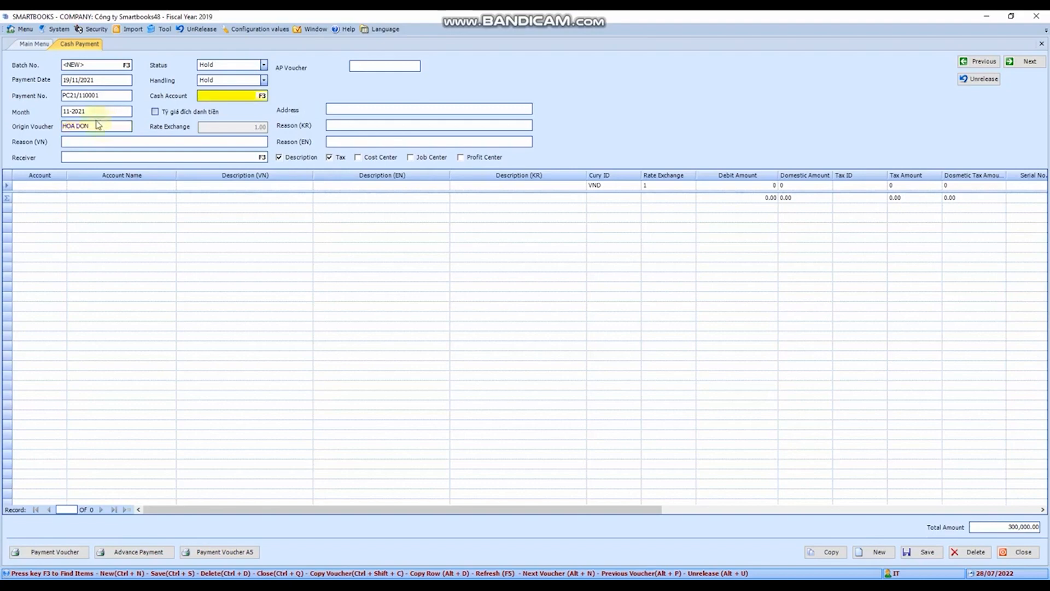
Look up the accounts beginning with 111 and choose 1111000 (Tiền Việt Nam) as the cash account
{"action": "key", "text": "F3"}
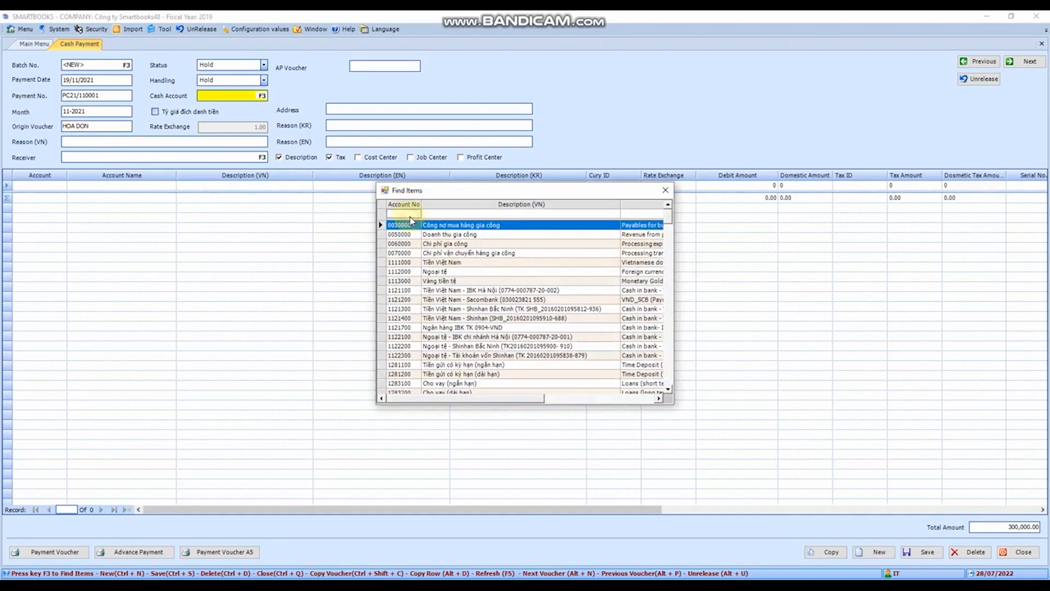
{"action": "type", "text": "111"}
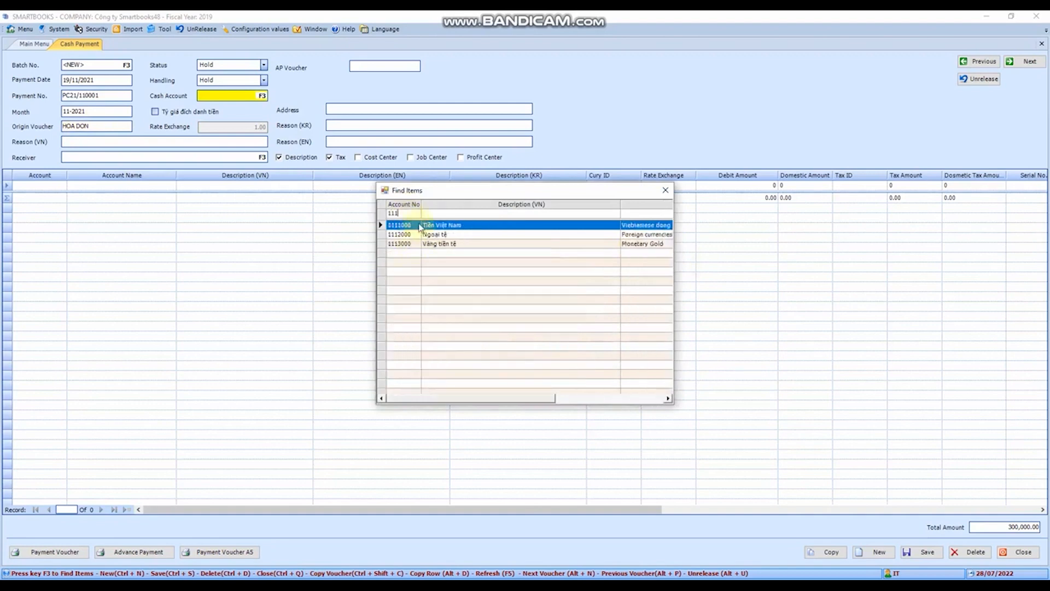
{"action": "double_click", "coordinate": [420, 224]}
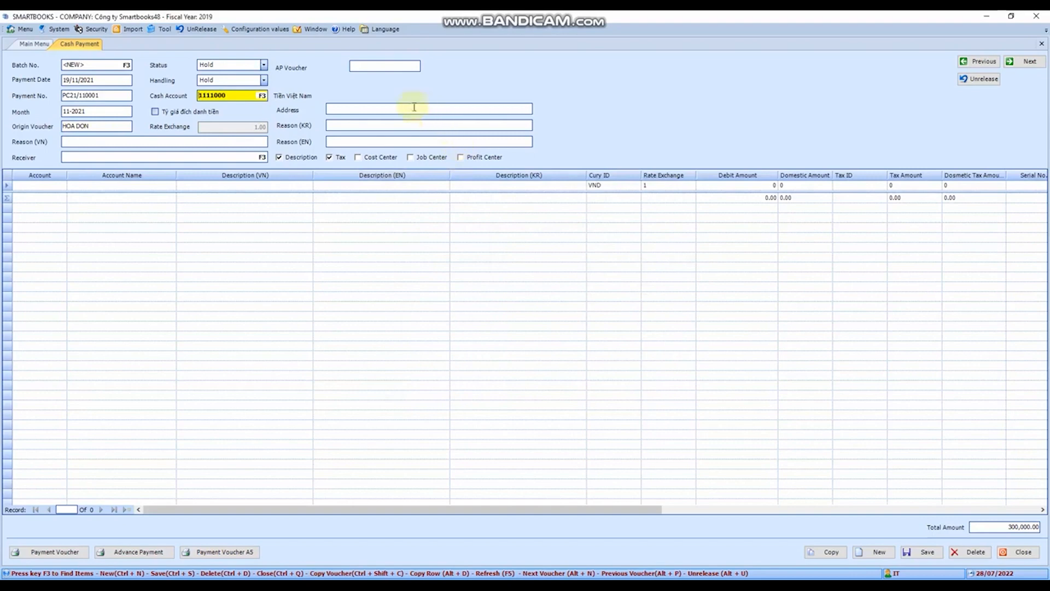
{"action": "key", "text": "Tab"}
Enter "Chi tieu" as the Vietnamese reason for the payment
{"action": "left_click", "coordinate": [168, 141]}
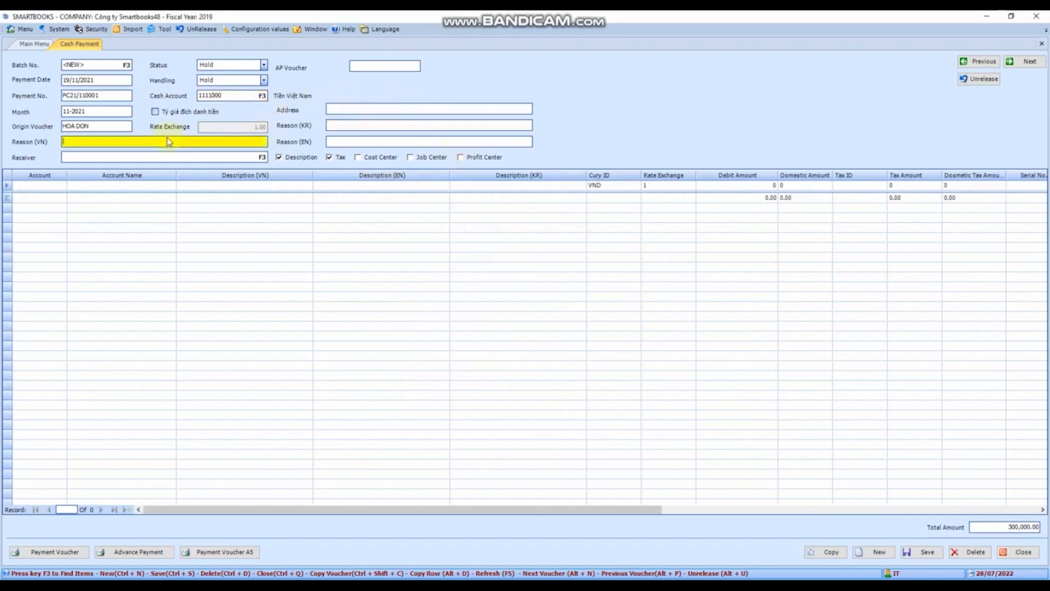
{"action": "type", "text": "Chi tieu"}
{"action": "key", "text": "Tab"}
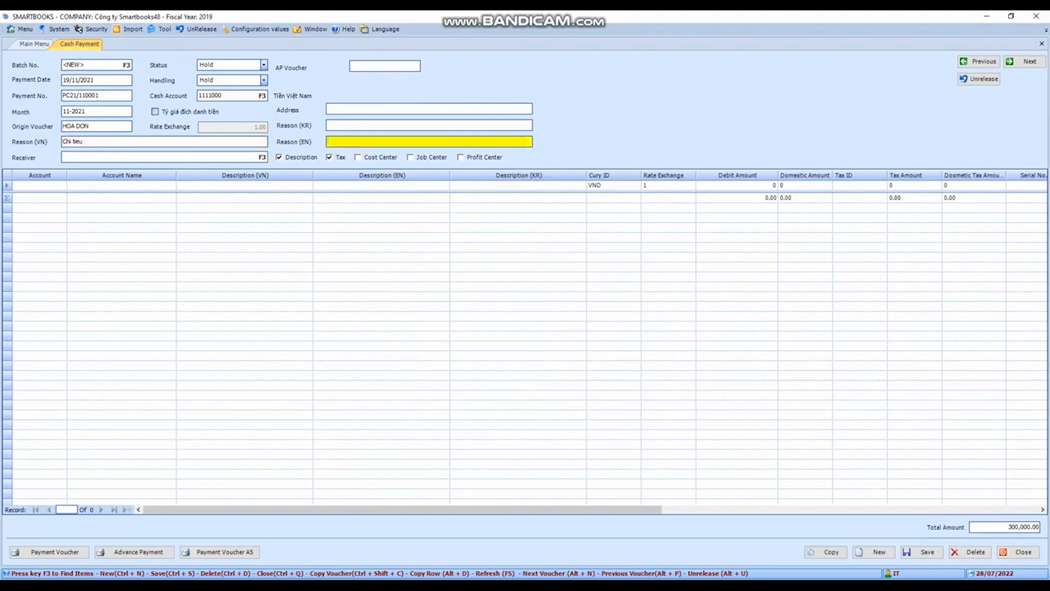
Look up the vendors for the receiver and choose the one named Thuê nhà
{"action": "left_click", "coordinate": [166, 156]}
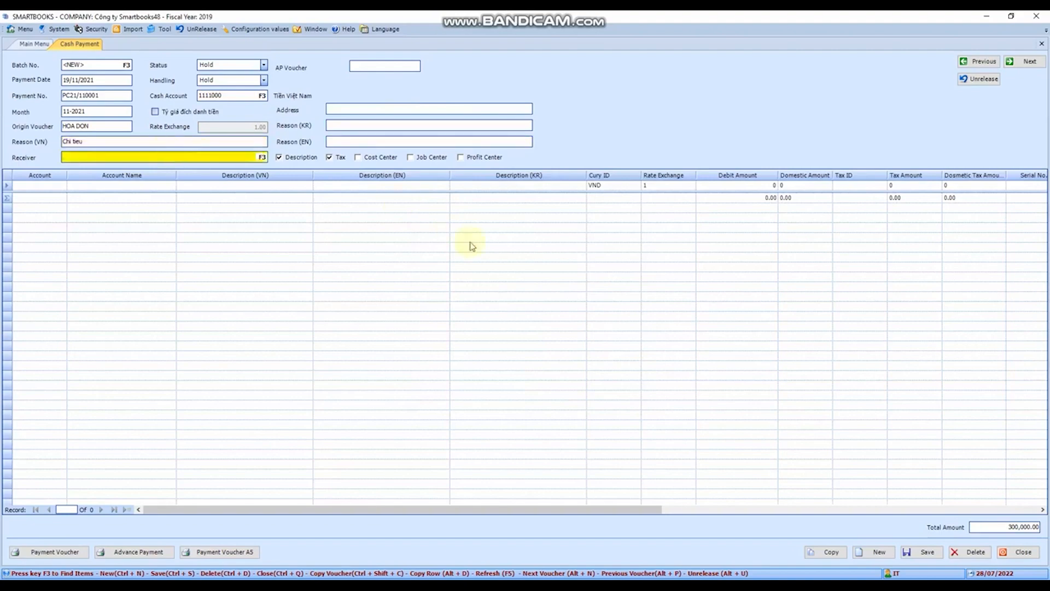
{"action": "key", "text": "F3"}
{"action": "scroll", "coordinate": [522, 337], "scroll_direction": "down", "scroll_amount": 8}
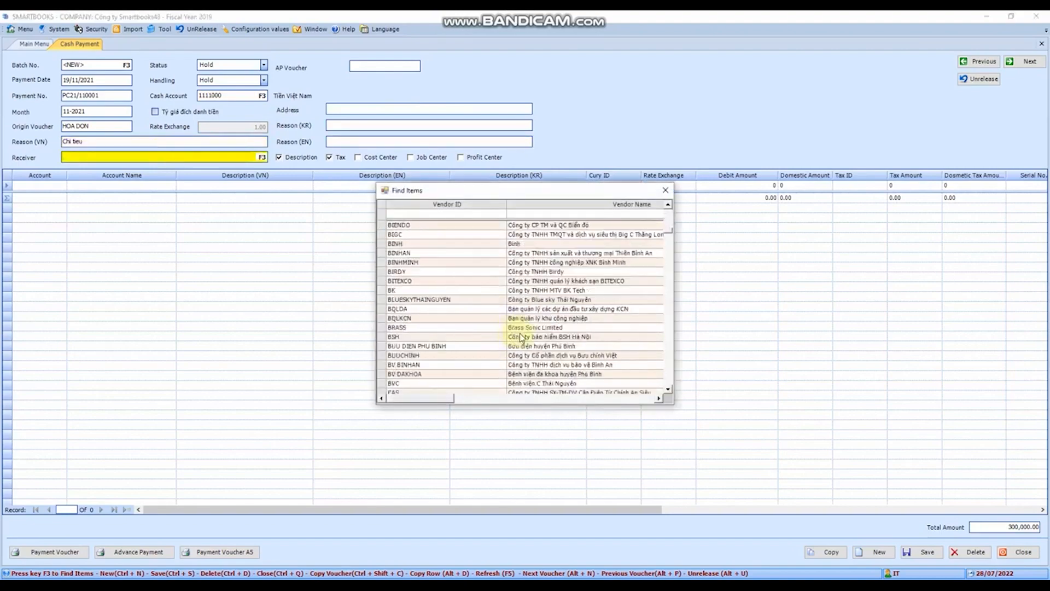
{"action": "scroll", "coordinate": [522, 337], "scroll_direction": "down", "scroll_amount": 15}
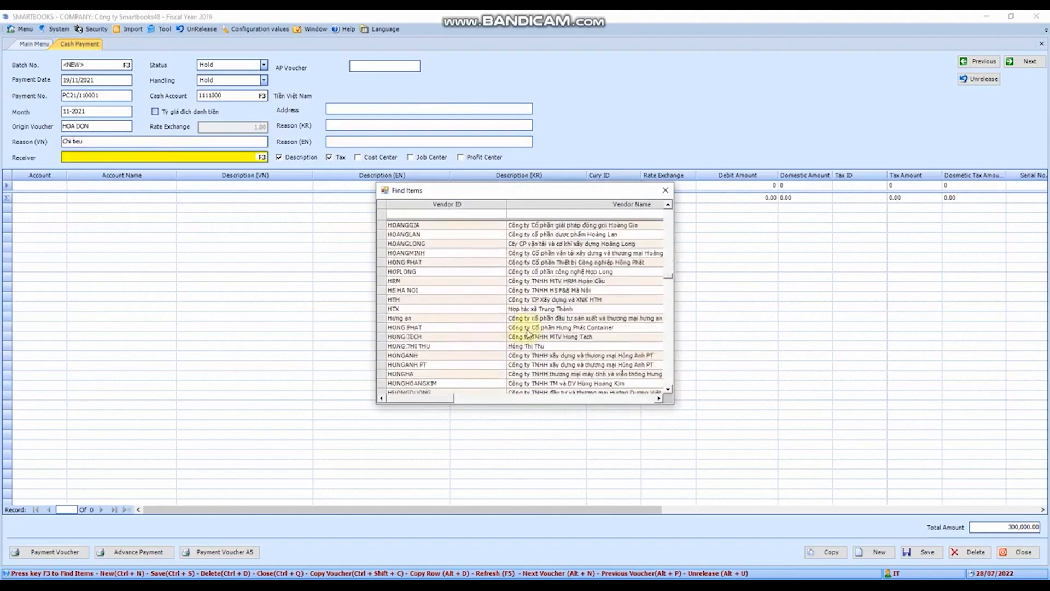
{"action": "scroll", "coordinate": [528, 331], "scroll_direction": "down", "scroll_amount": 10}
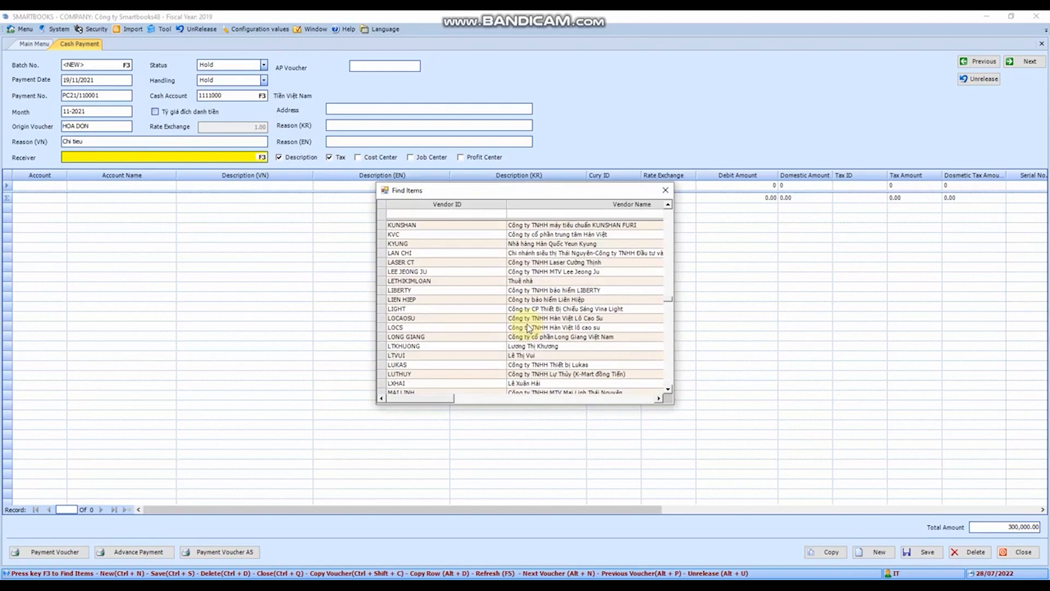
{"action": "double_click", "coordinate": [445, 280]}
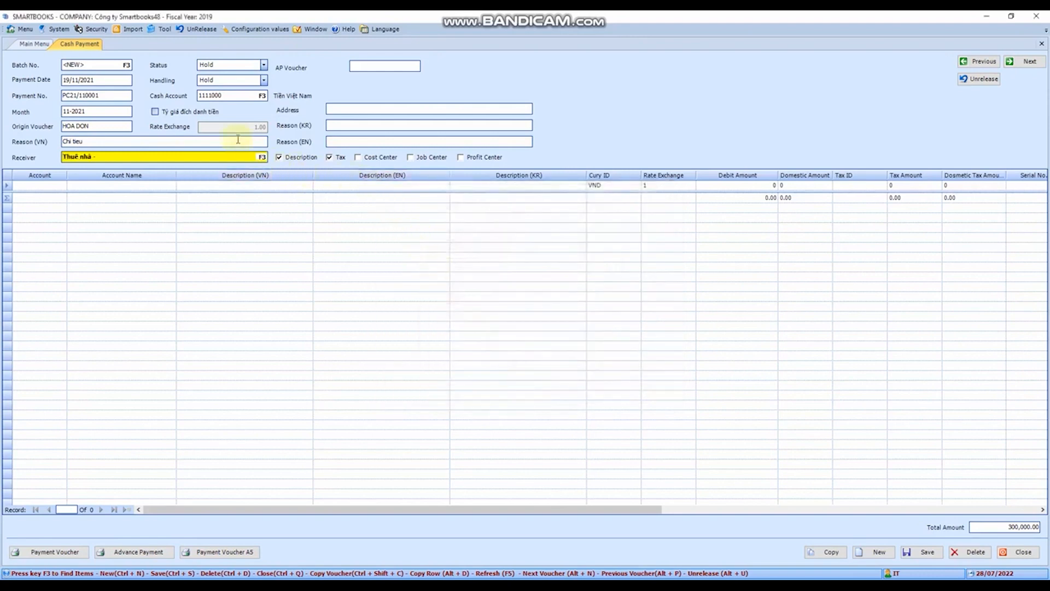
Change the receiver to the vendor CÔNG TY TNHH VẬN TẢI QUỐC TẾ A2Z using the vendor lookup
{"action": "key", "text": "F3"}
{"action": "double_click", "coordinate": [518, 263]}
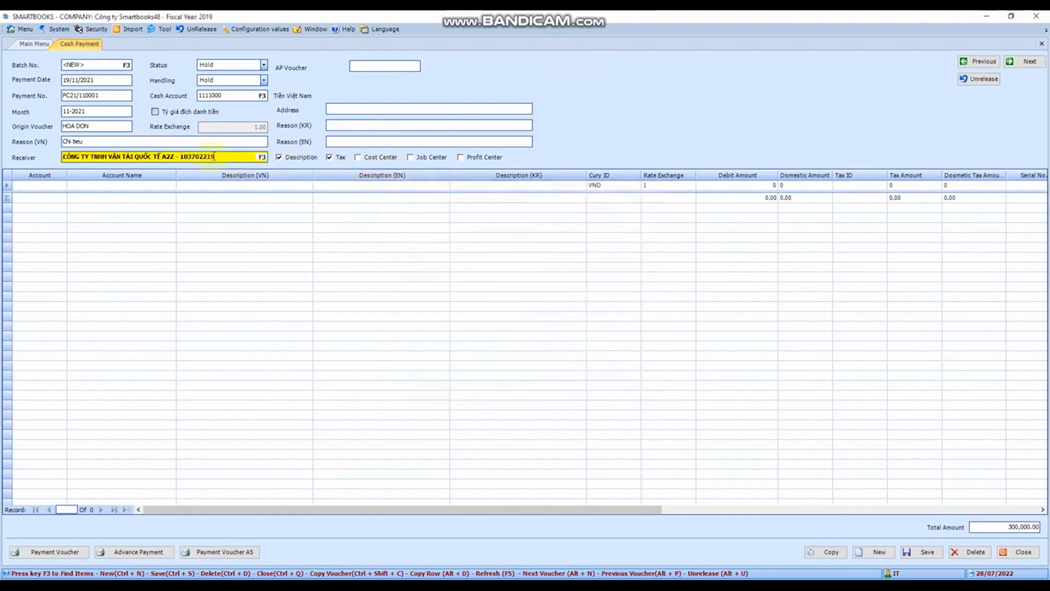
{"action": "left_click_drag", "start_coordinate": [223, 156], "coordinate": [63, 158]}
{"action": "left_click", "coordinate": [234, 157]}
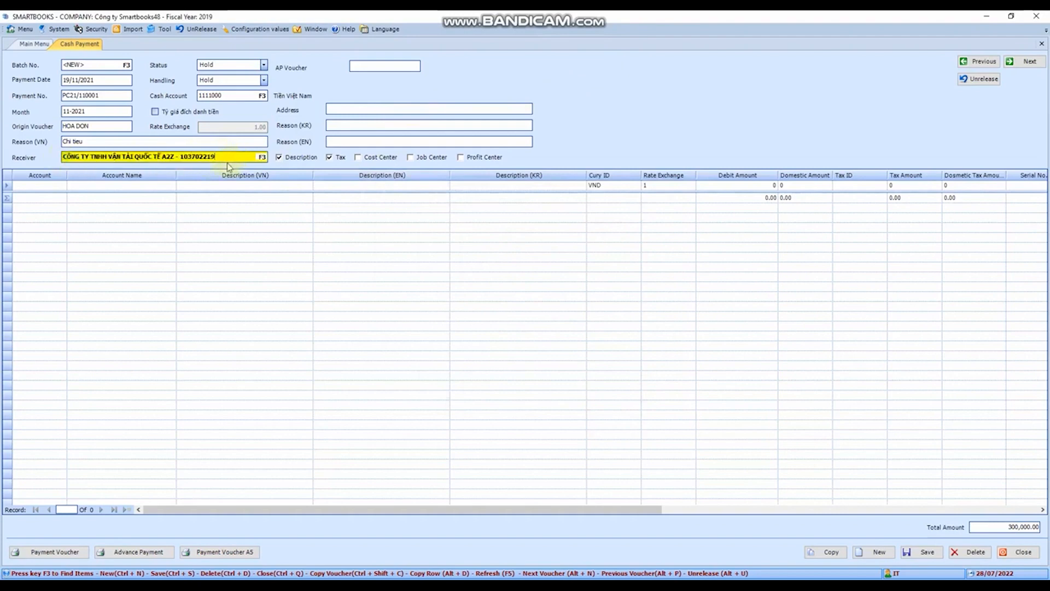
Replace the receiver text with the full name of the person receiving the payment
{"action": "left_click_drag", "start_coordinate": [231, 157], "coordinate": [61, 156]}
{"action": "type", "text": "Nguyen Van A"}
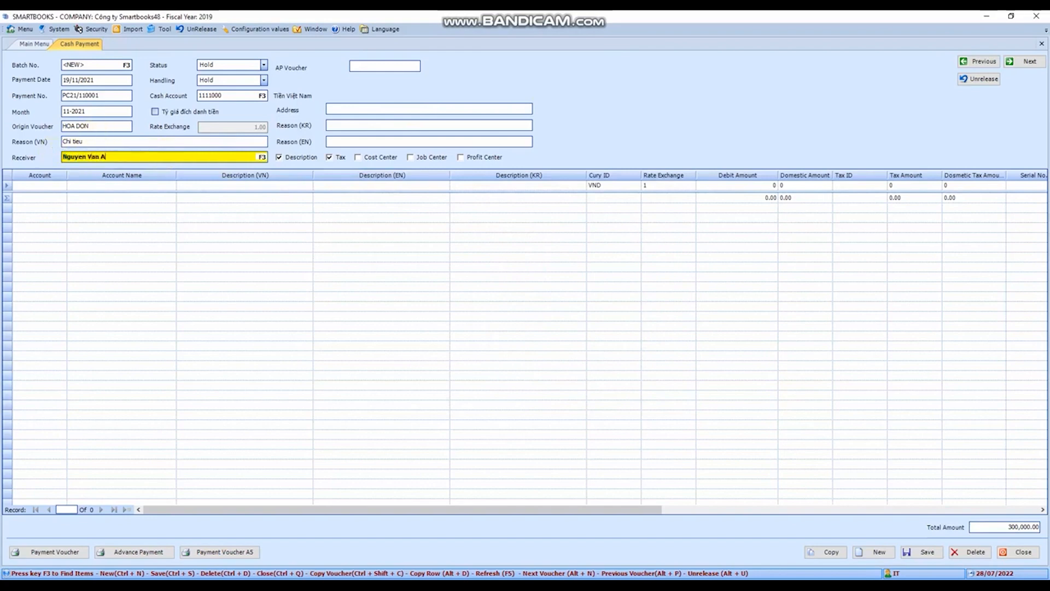
{"action": "key", "text": "Tab"}
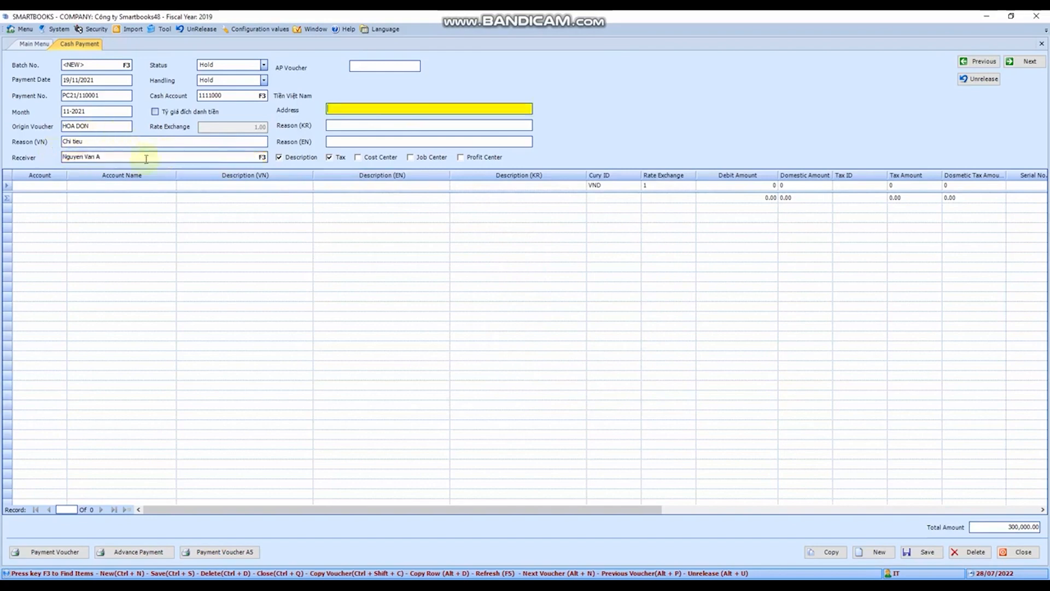
{"action": "left_click", "coordinate": [382, 128]}
{"action": "left_click_drag", "start_coordinate": [346, 514], "coordinate": [211, 485]}
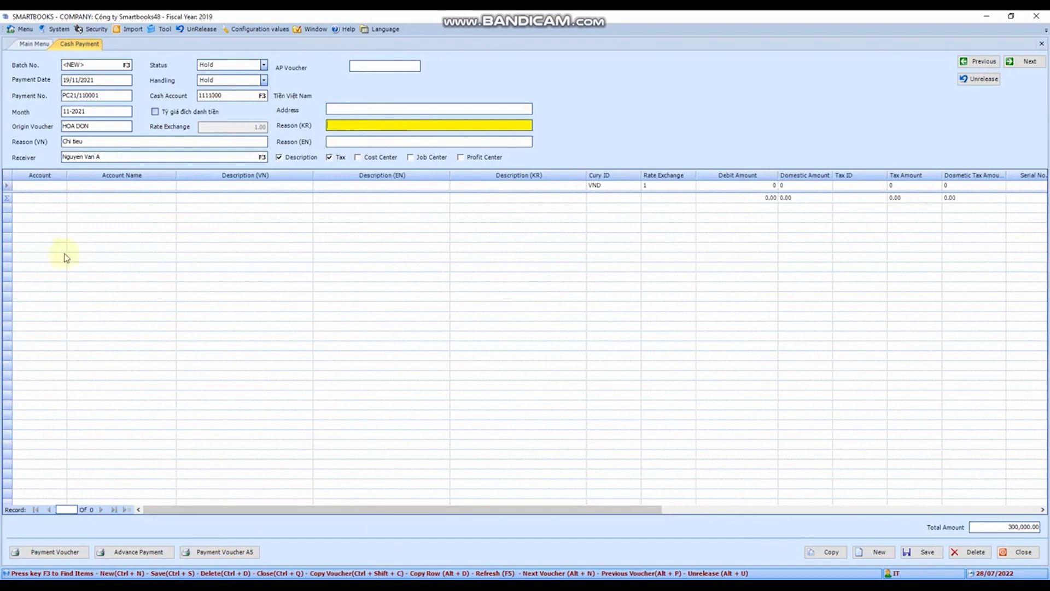
Look up the accounts beginning with 642 and assign 6427000 (Chi phí dịch vụ mua ngoài) to the first detail line
{"action": "left_click", "coordinate": [49, 186]}
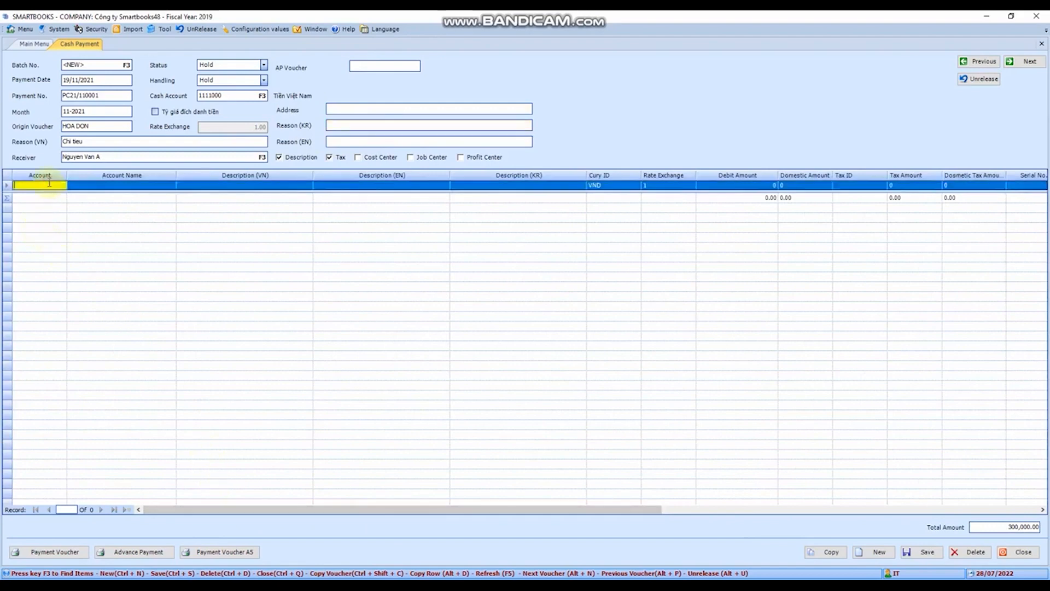
{"action": "key", "text": "F3"}
{"action": "left_click", "coordinate": [403, 215]}
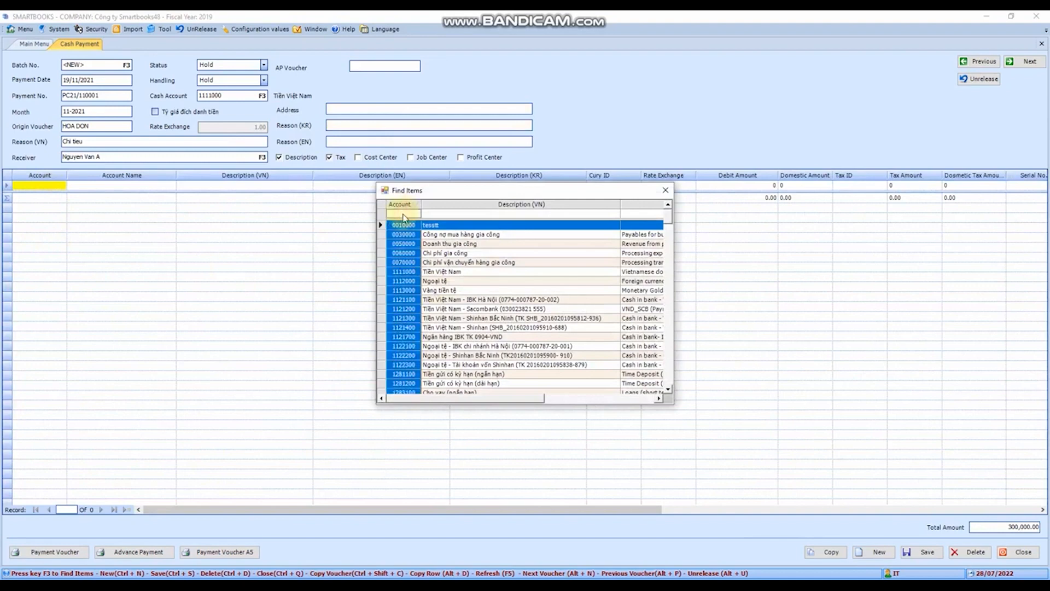
{"action": "left_click", "coordinate": [404, 214]}
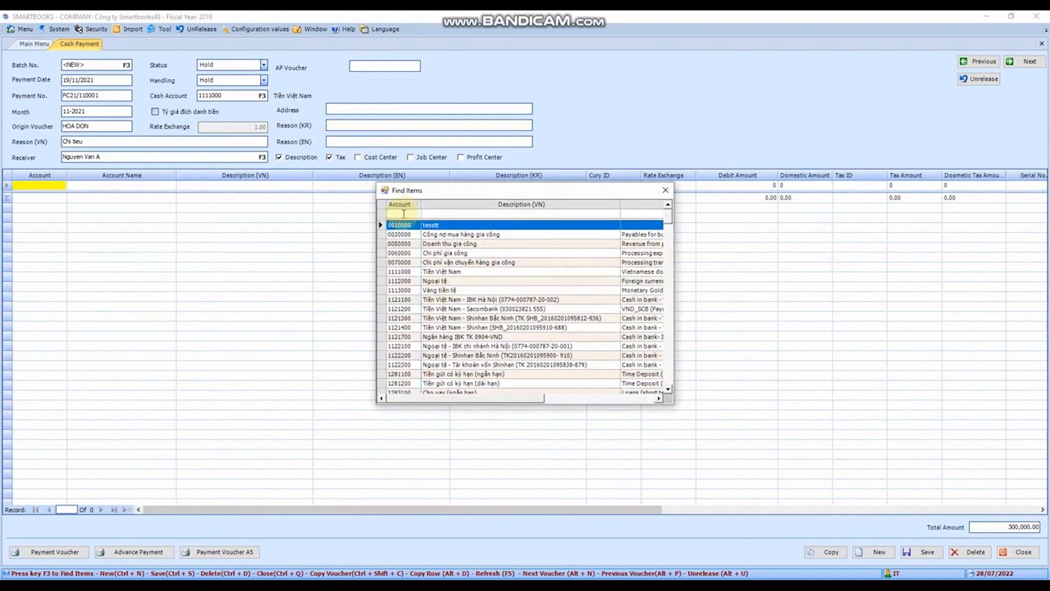
{"action": "type", "text": "6"}
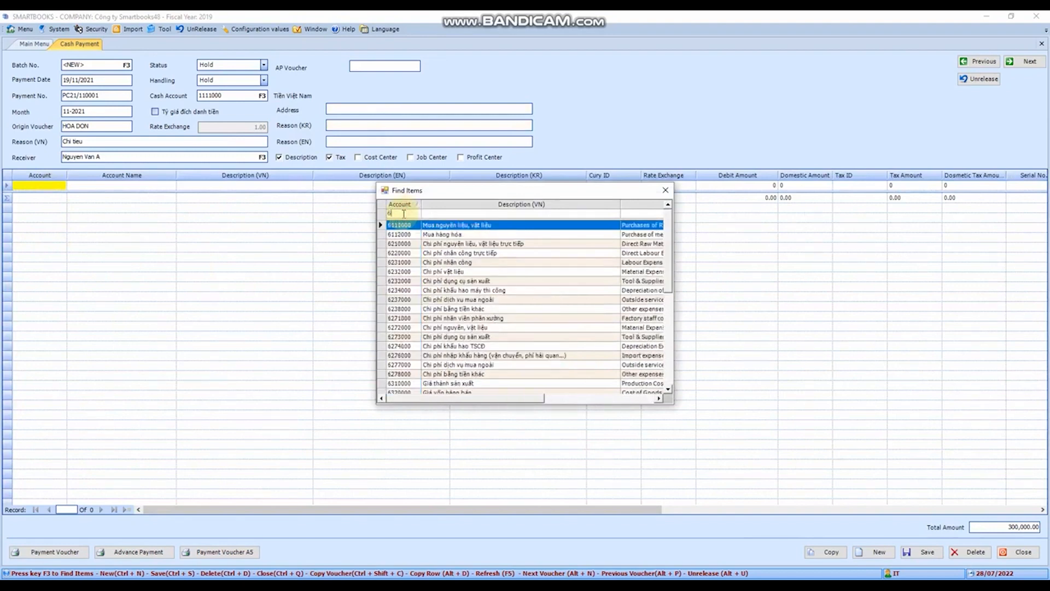
{"action": "type", "text": "42"}
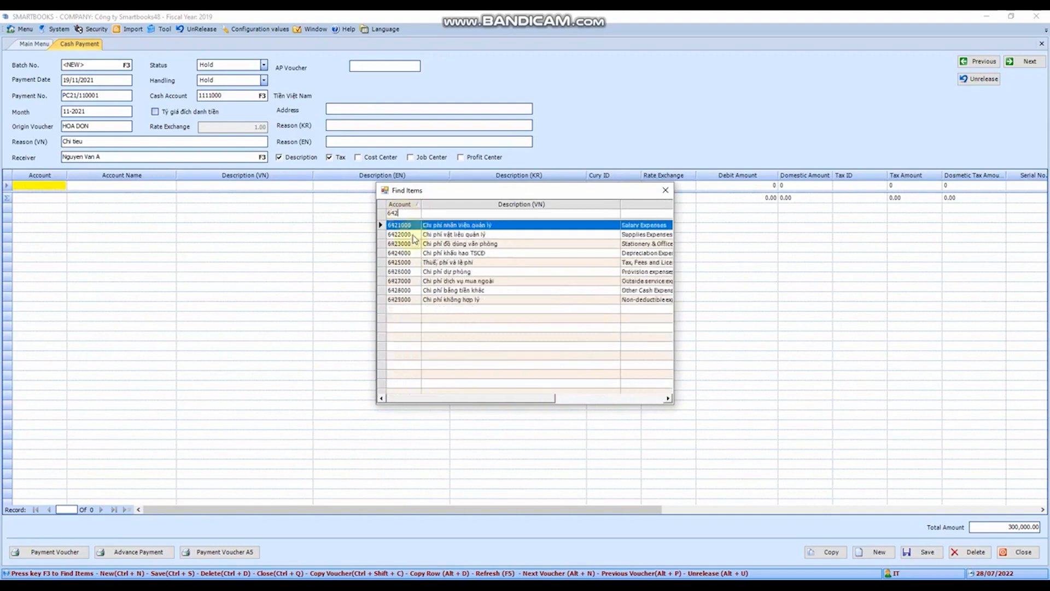
{"action": "double_click", "coordinate": [414, 283]}
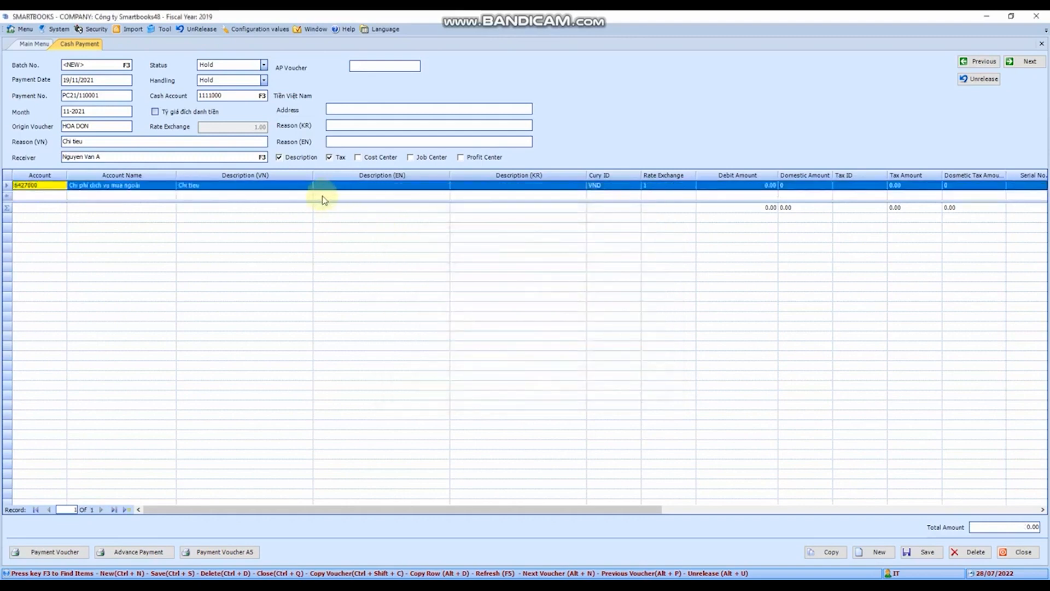
Set the Vietnamese description of the 6427000 detail line to "Mua VPP"
{"action": "key", "text": "Tab"}
{"action": "key", "text": "Tab"}
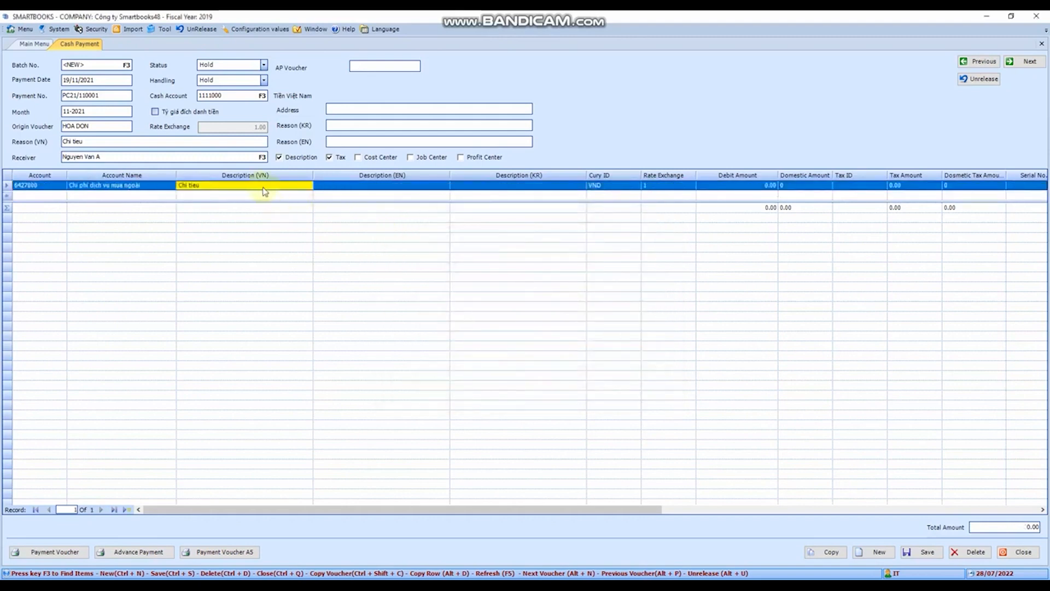
{"action": "left_click", "coordinate": [110, 142]}
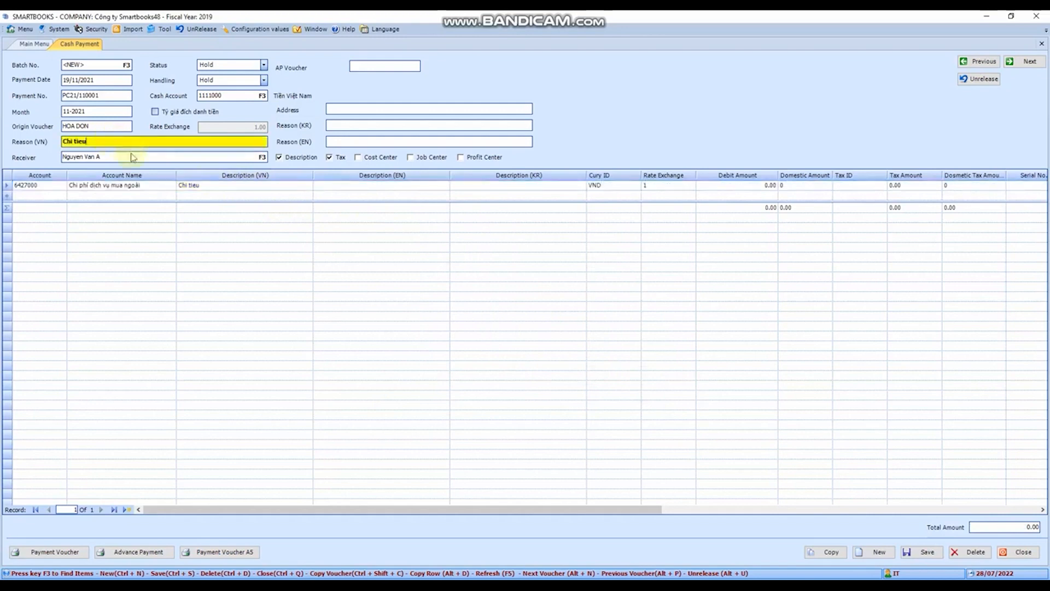
{"action": "left_click", "coordinate": [207, 186]}
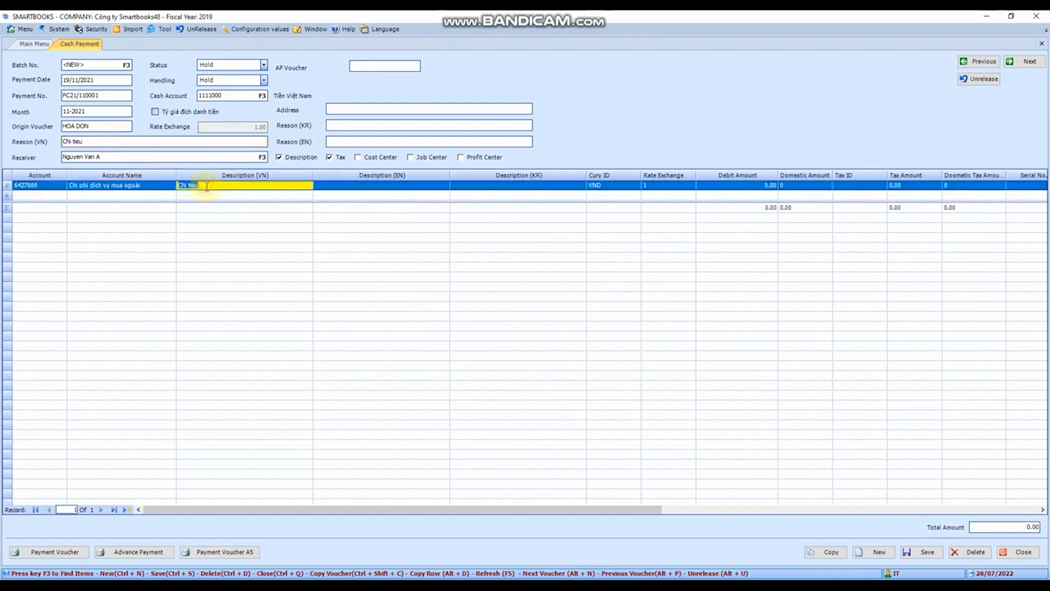
{"action": "type", "text": "Mua VPP"}
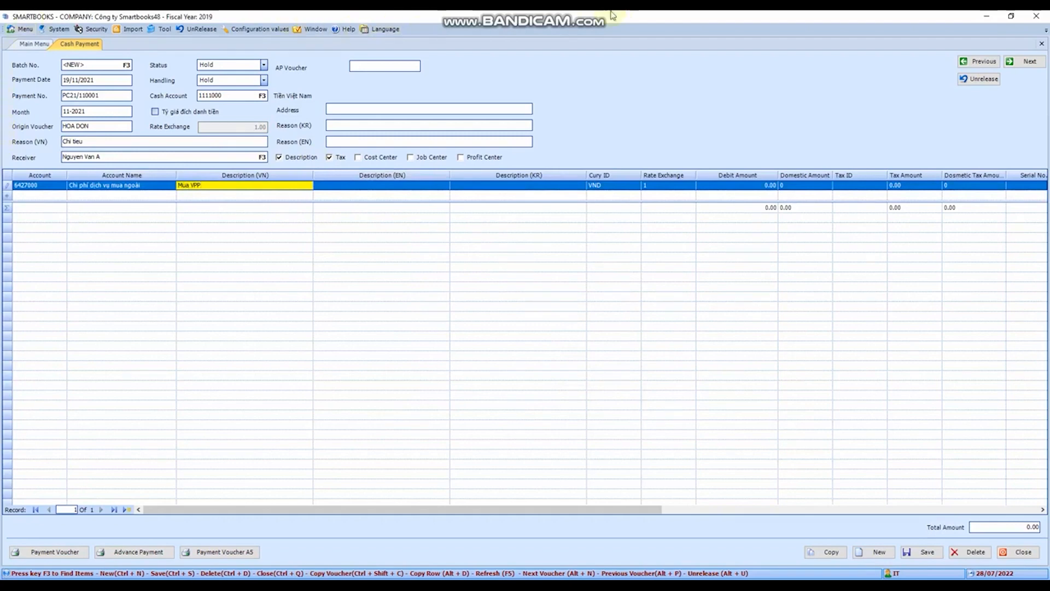
Check the currencies available for the detail line, keep VND, and go to the line's debit amount
{"action": "left_click", "coordinate": [554, 187]}
{"action": "left_click", "coordinate": [604, 188]}
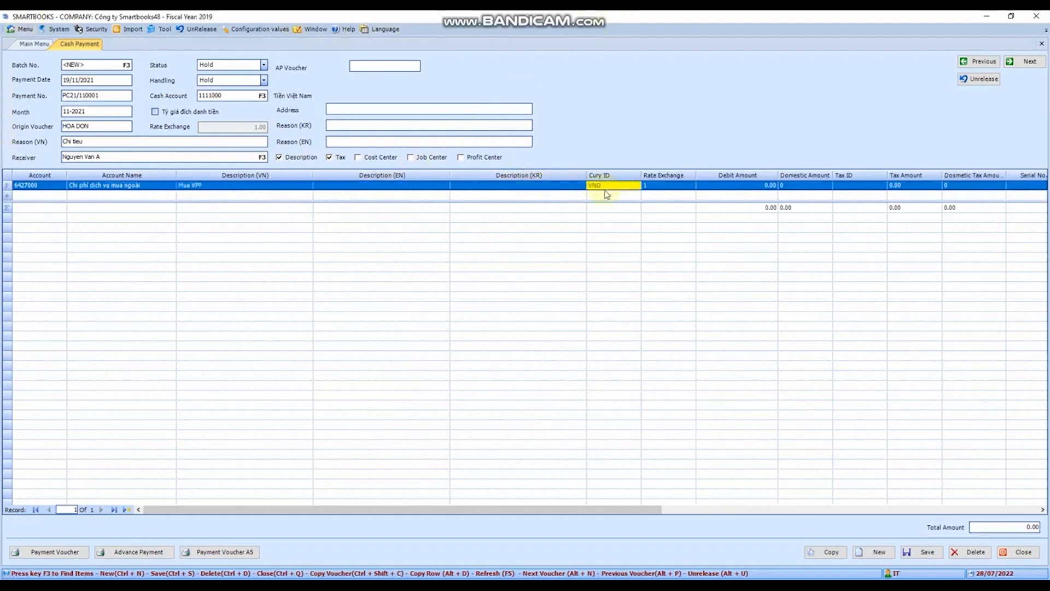
{"action": "key", "text": "F3"}
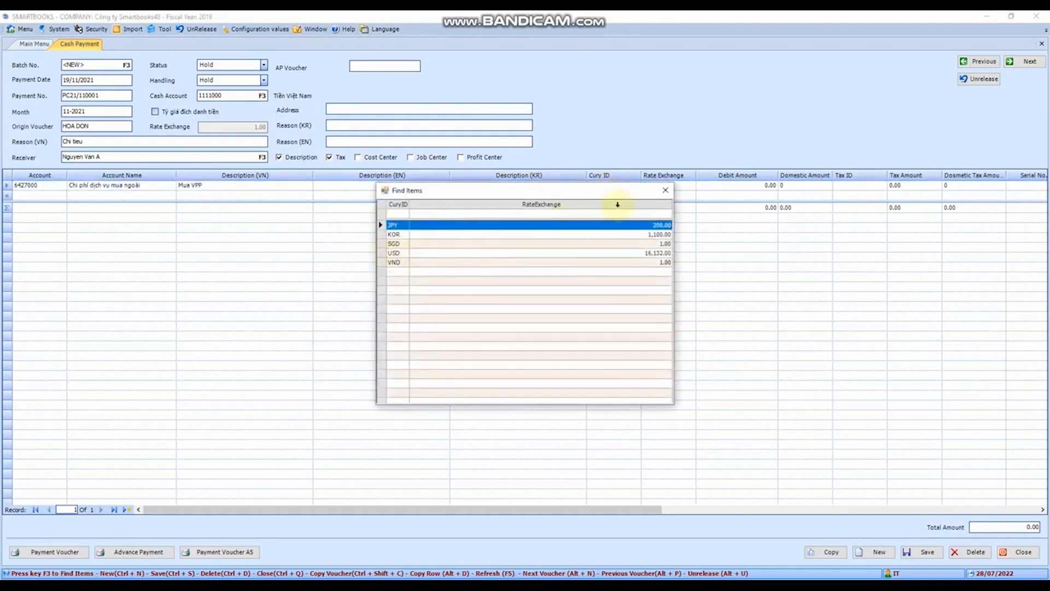
{"action": "left_click", "coordinate": [665, 190]}
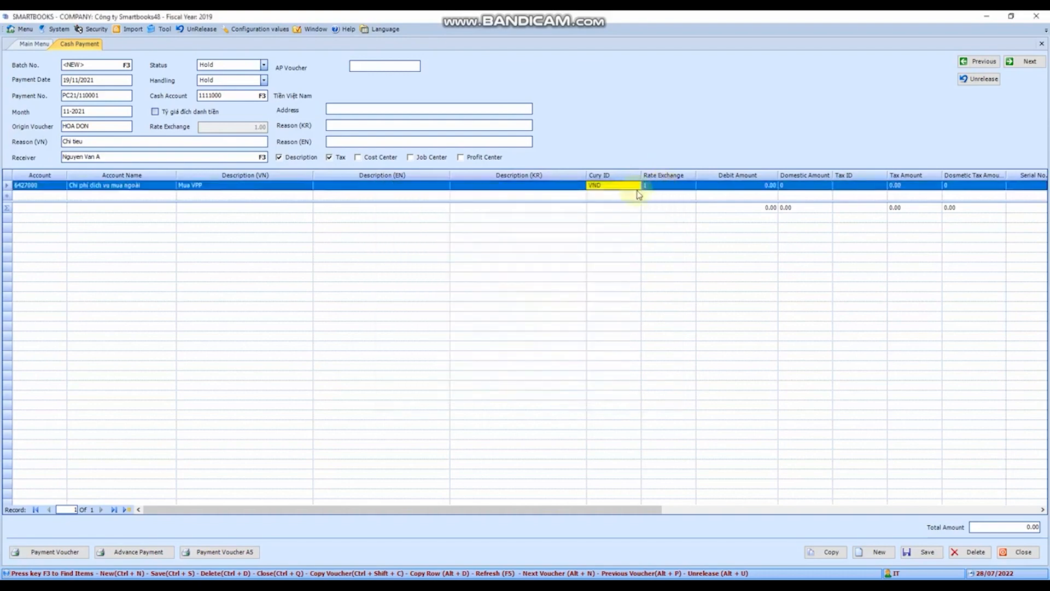
{"action": "key", "text": "Tab"}
{"action": "key", "text": "Tab"}
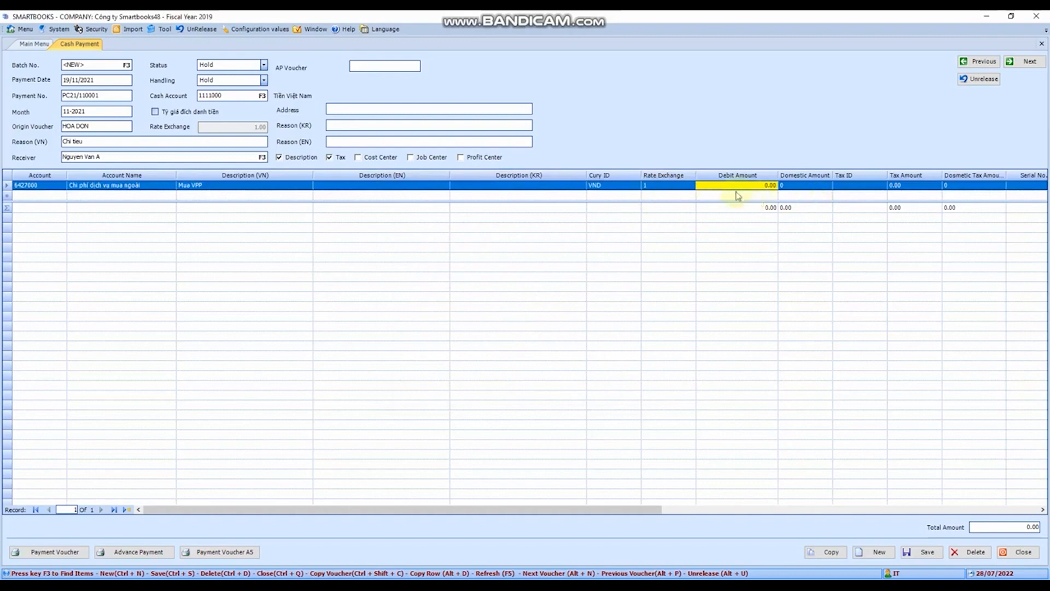
Set the debit amount of the 6427000 detail line to 100,000,000 and dismiss the cash balance warning
{"action": "left_click", "coordinate": [688, 185]}
{"action": "key", "text": "Tab"}
{"action": "type", "text": "100000000"}
{"action": "key", "text": "Return"}
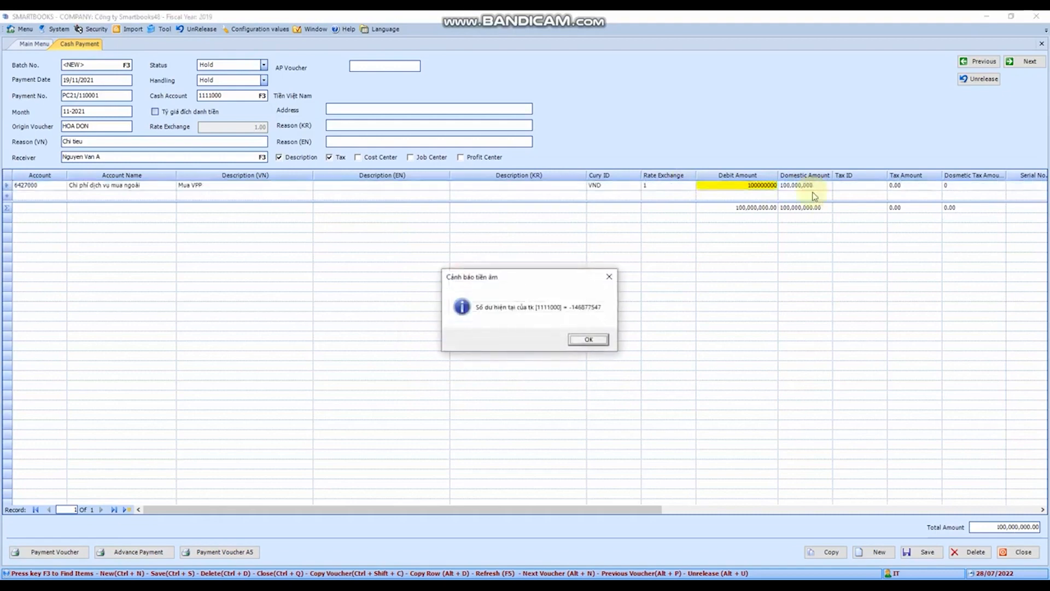
{"action": "left_click", "coordinate": [596, 344]}
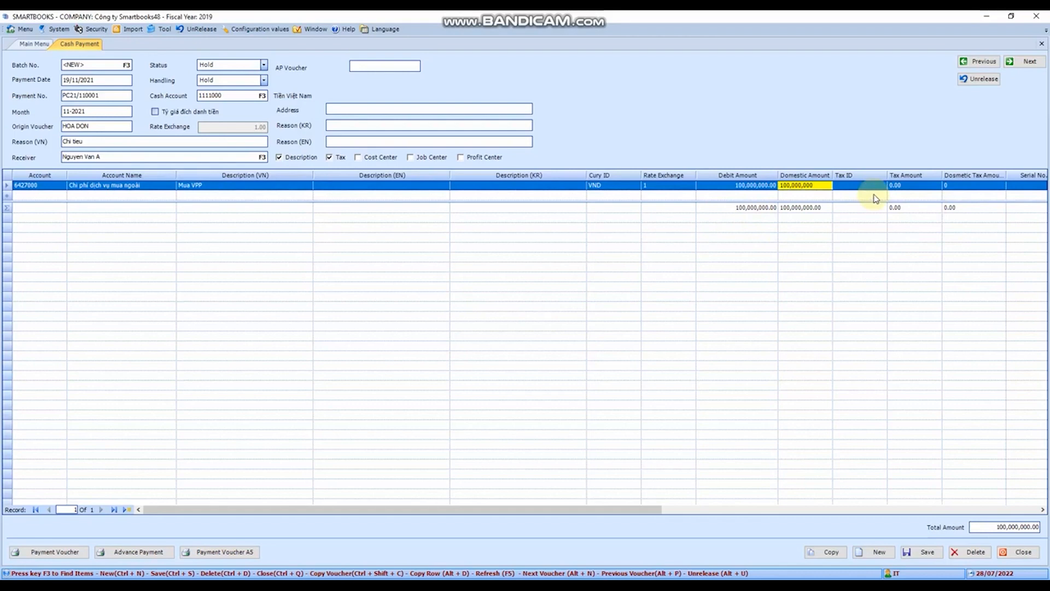
Assign the 10% VAT code VAT10EX to the detail line and dismiss the cash balance warning
{"action": "left_click_drag", "start_coordinate": [572, 508], "coordinate": [845, 514]}
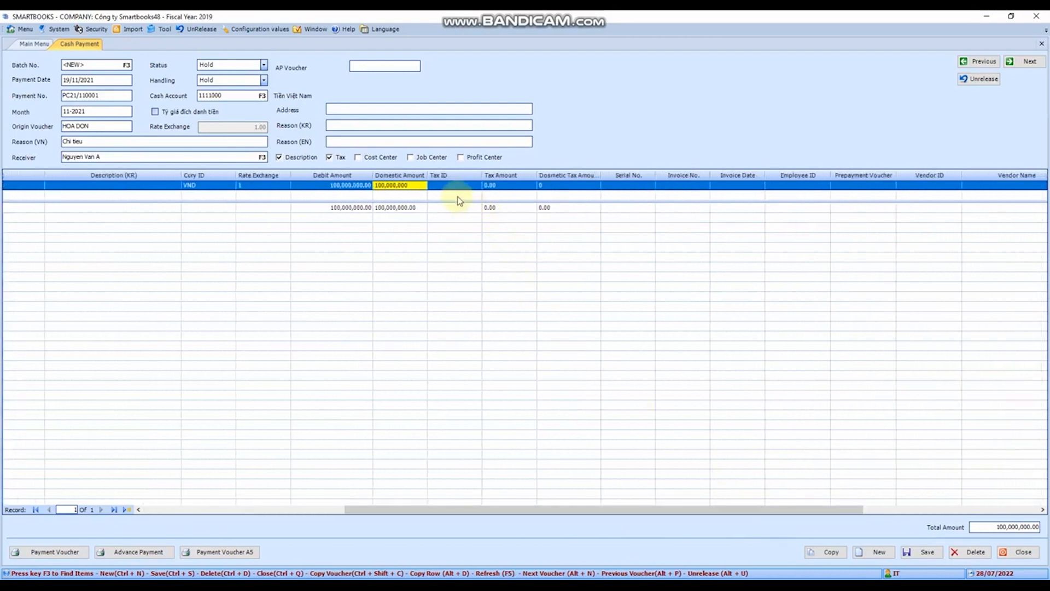
{"action": "left_click", "coordinate": [245, 191]}
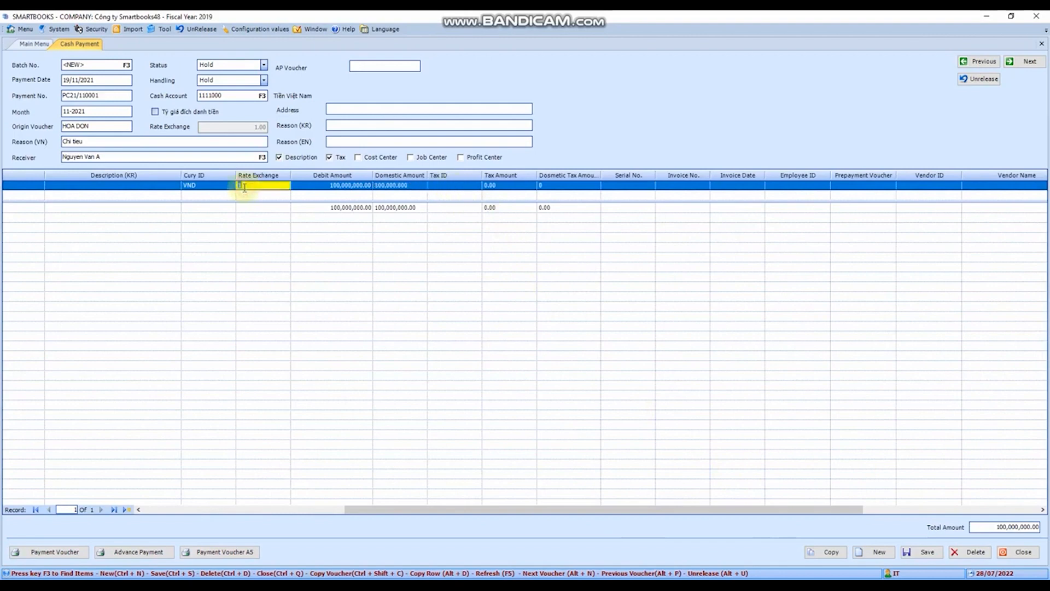
{"action": "left_click", "coordinate": [354, 188]}
{"action": "left_click", "coordinate": [444, 186]}
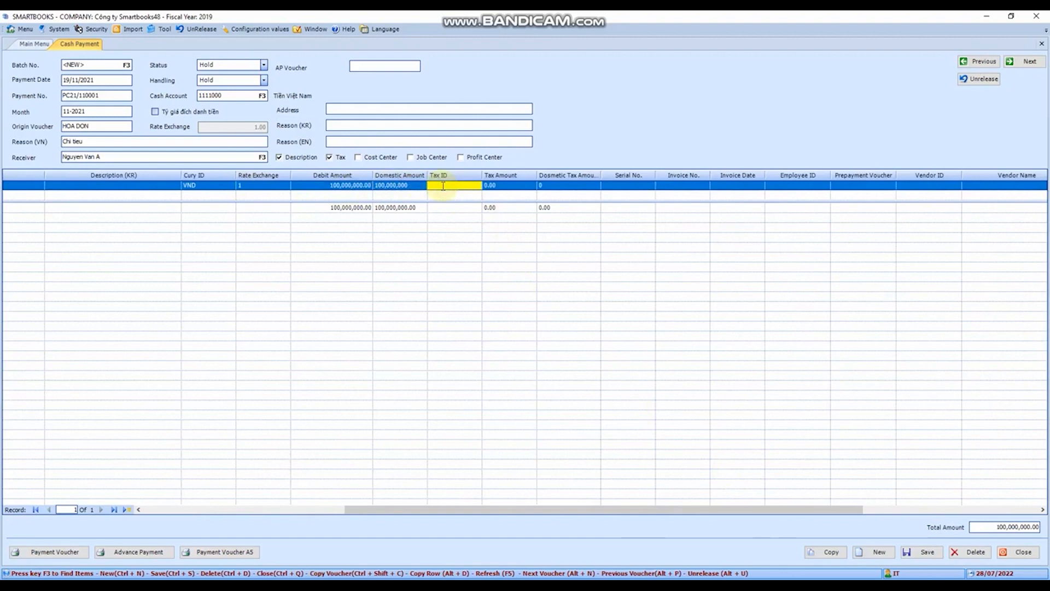
{"action": "key", "text": "F3"}
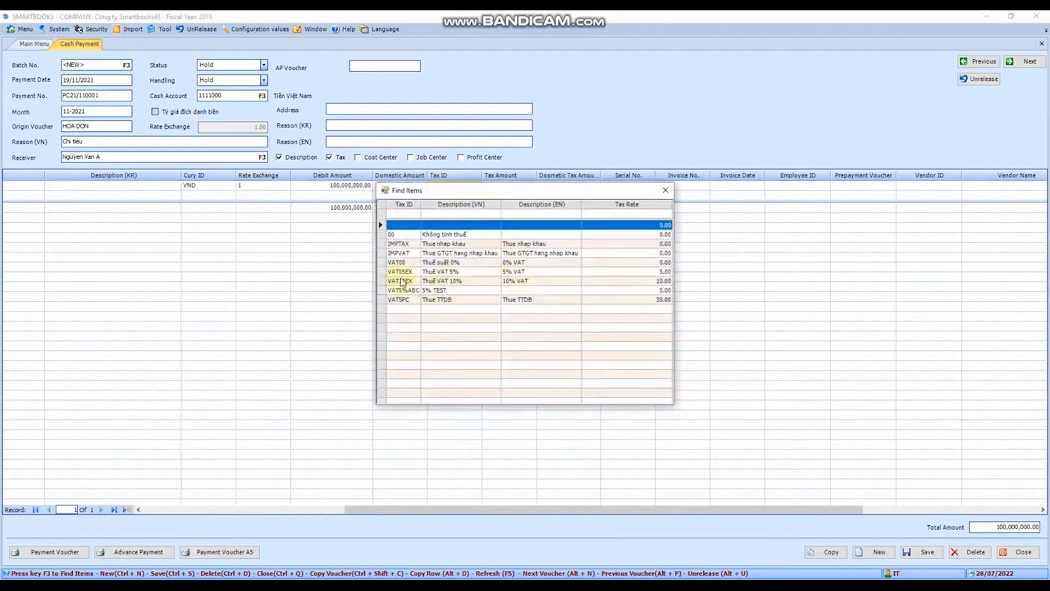
{"action": "double_click", "coordinate": [403, 282]}
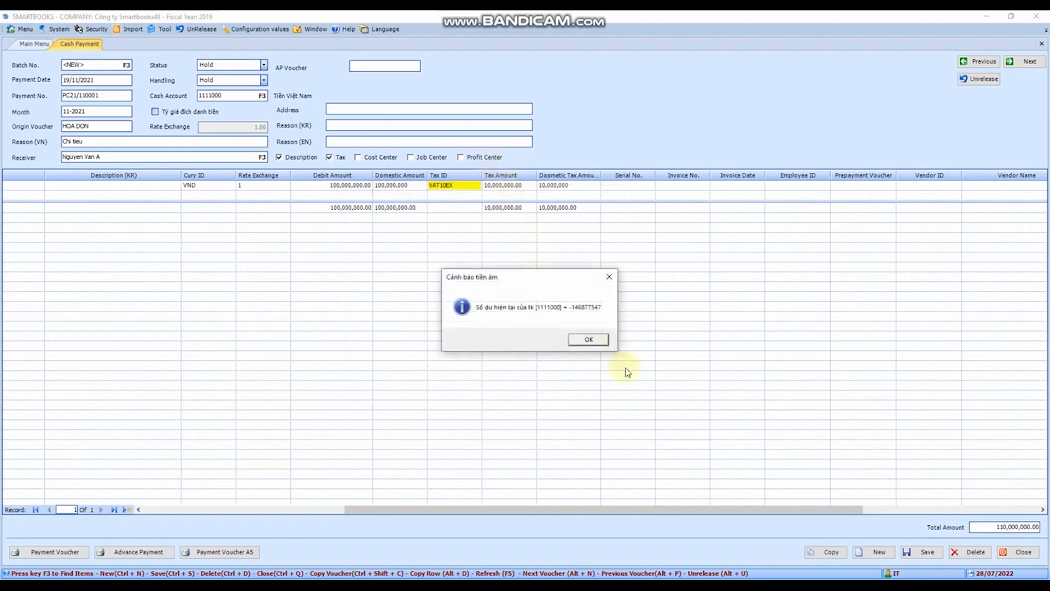
{"action": "left_click", "coordinate": [599, 340]}
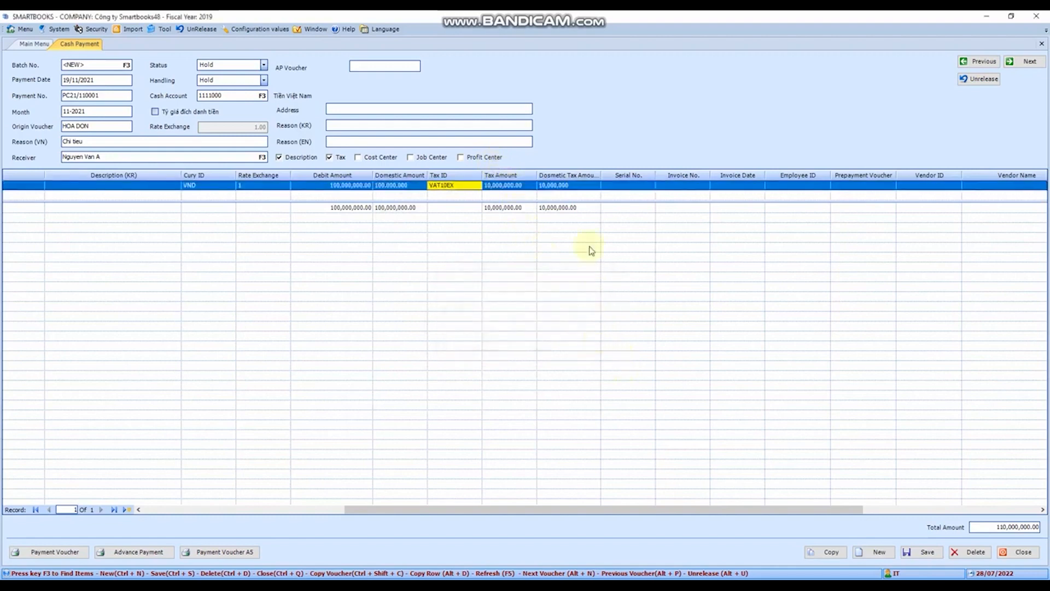
Leave the serial number, invoice number and invoice date empty, and assign the first NHA MAY department employee to the detail line
{"action": "left_click", "coordinate": [590, 189]}
{"action": "left_click", "coordinate": [619, 190]}
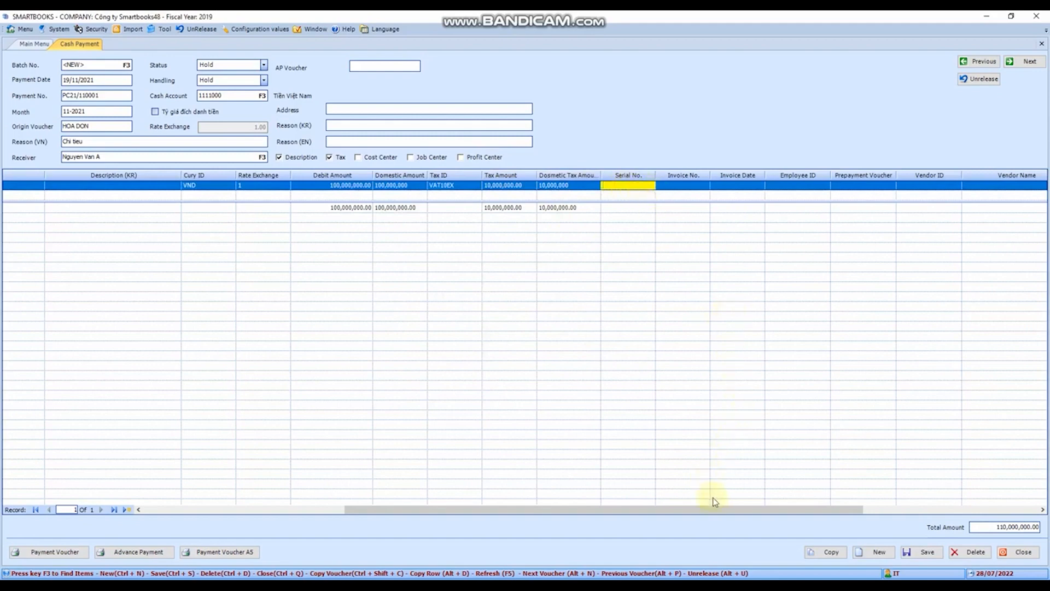
{"action": "left_click_drag", "start_coordinate": [717, 509], "coordinate": [930, 503]}
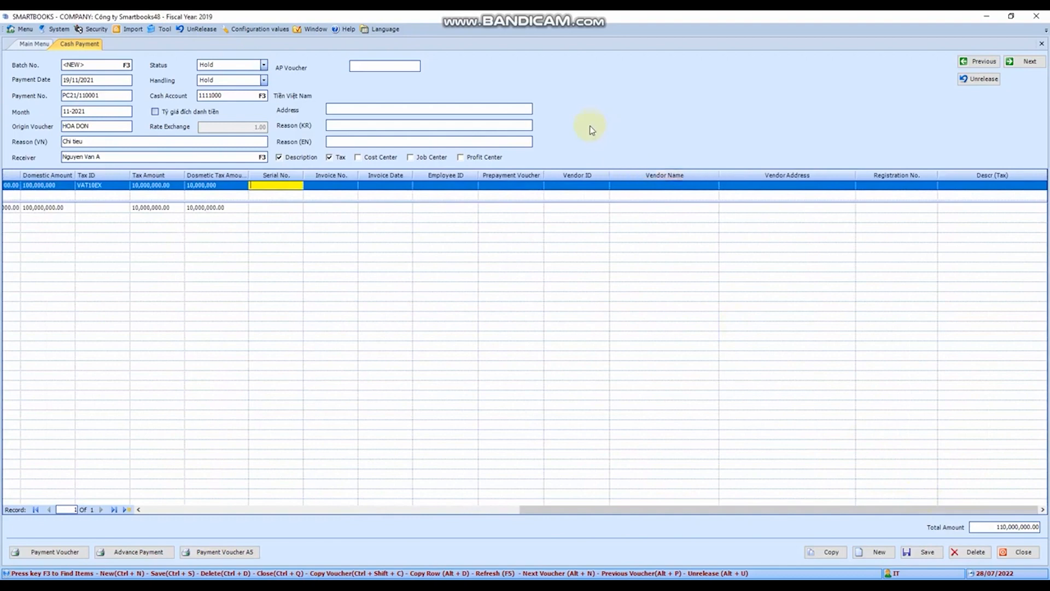
{"action": "left_click", "coordinate": [334, 189]}
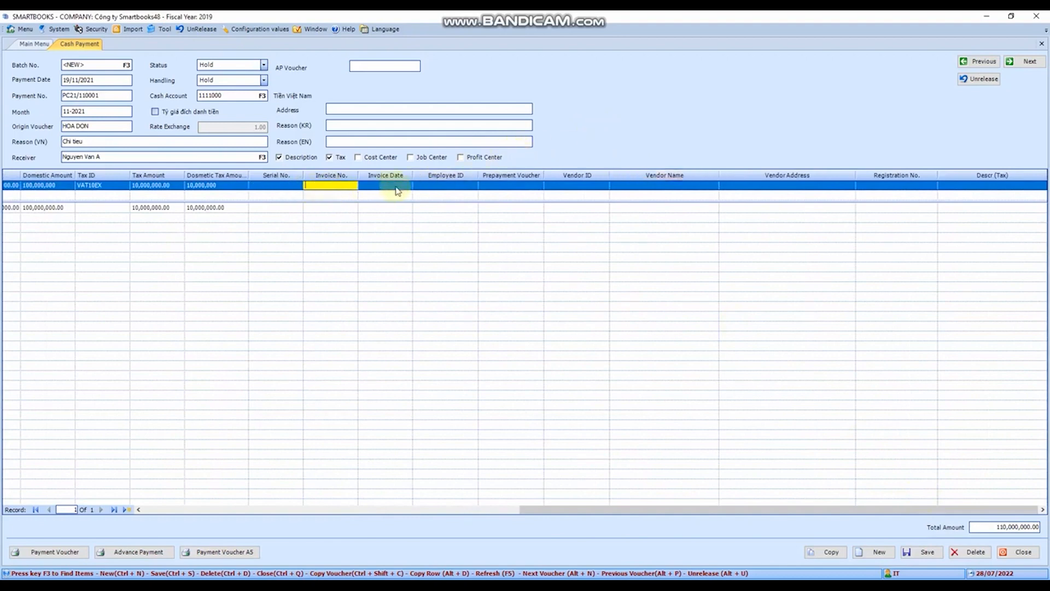
{"action": "left_click", "coordinate": [396, 187]}
{"action": "left_click", "coordinate": [444, 188]}
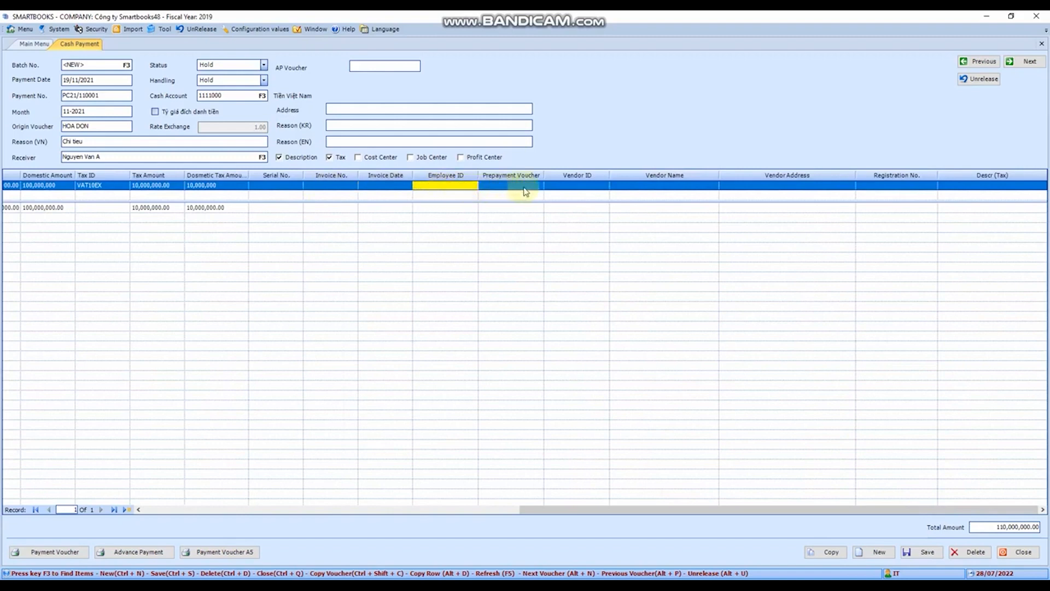
{"action": "double_click", "coordinate": [440, 188]}
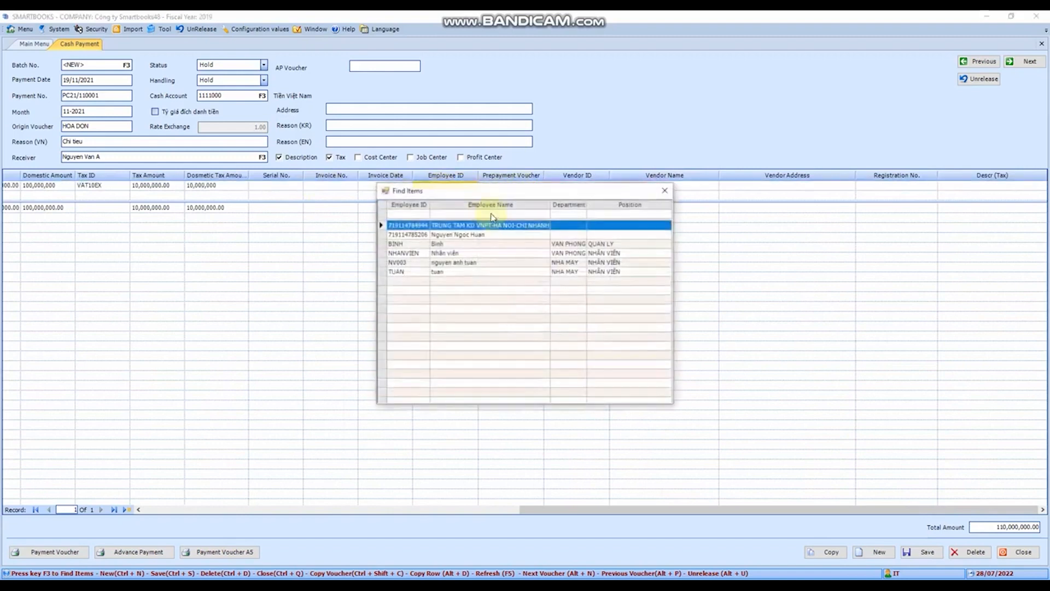
{"action": "left_click", "coordinate": [419, 264]}
{"action": "double_click", "coordinate": [418, 264]}
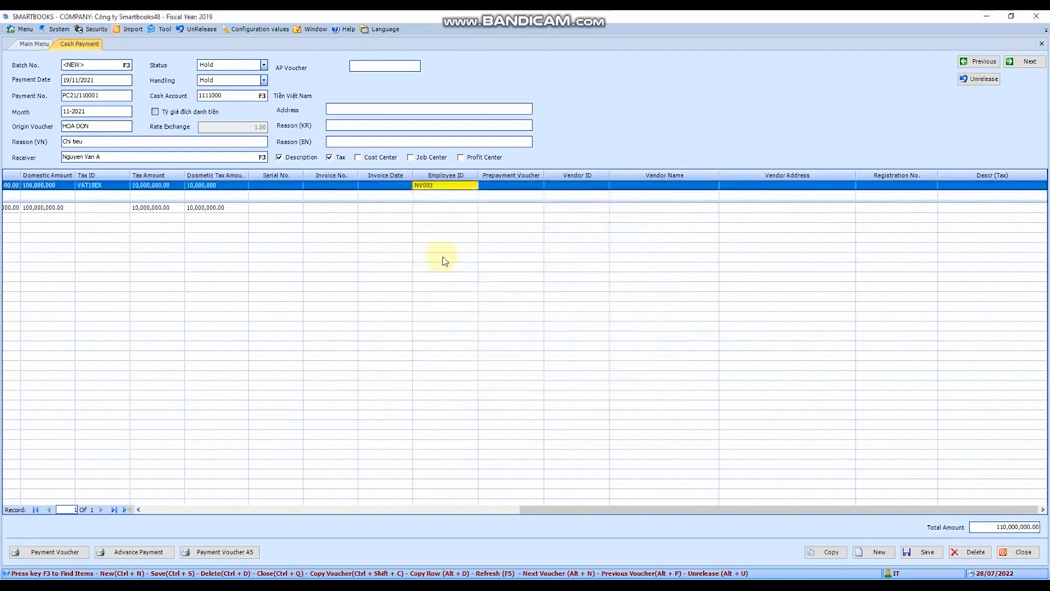
Leave the prepayment voucher, vendor, registration and tax description fields empty and save the cash payment voucher
{"action": "key", "text": "Tab"}
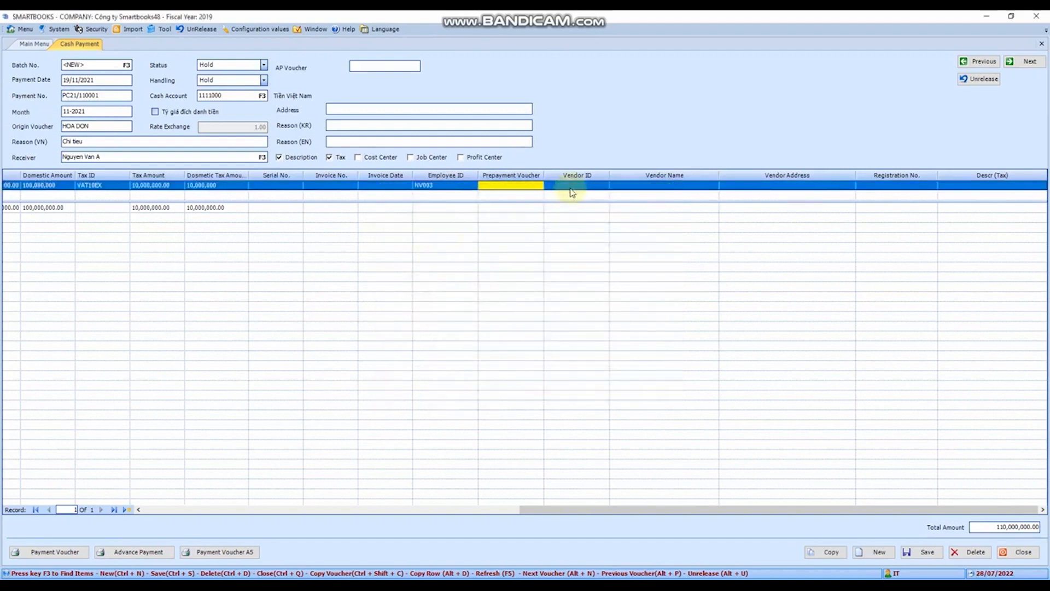
{"action": "key", "text": "Tab"}
{"action": "key", "text": "Tab"}
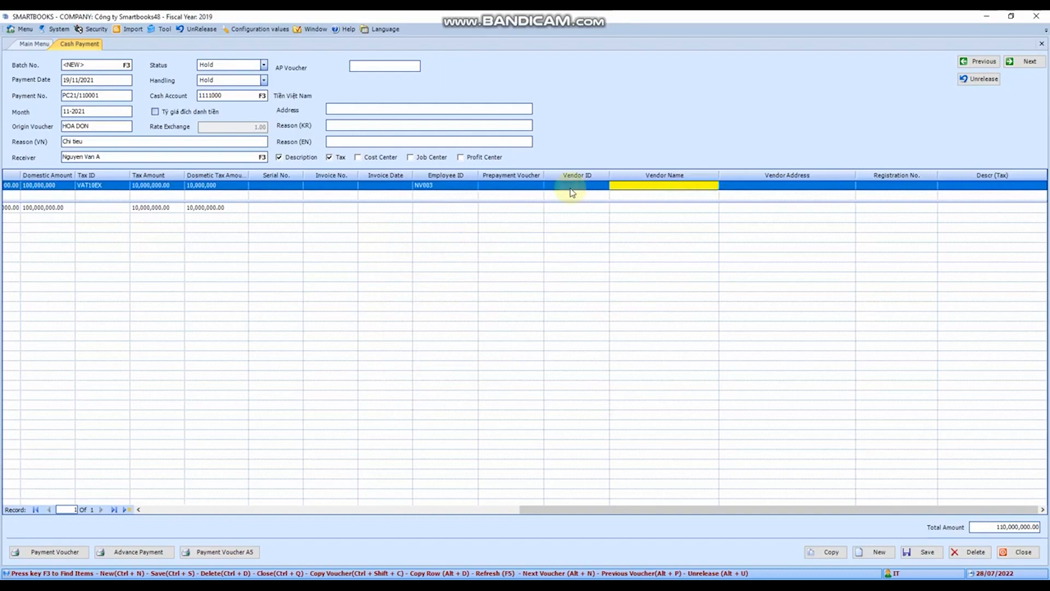
{"action": "key", "text": "Tab"}
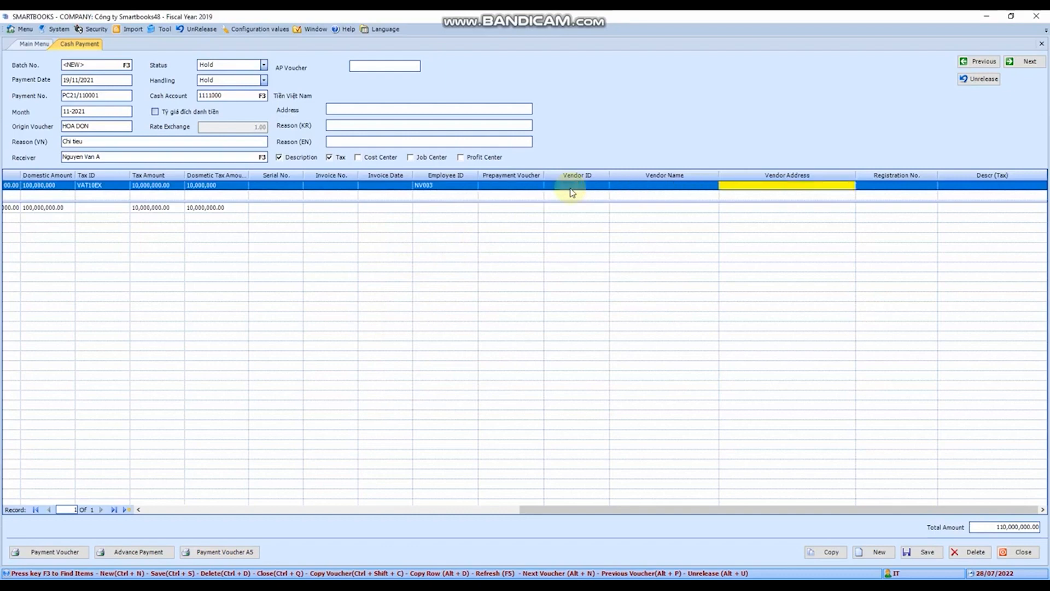
{"action": "key", "text": "Tab"}
{"action": "key", "text": "Tab"}
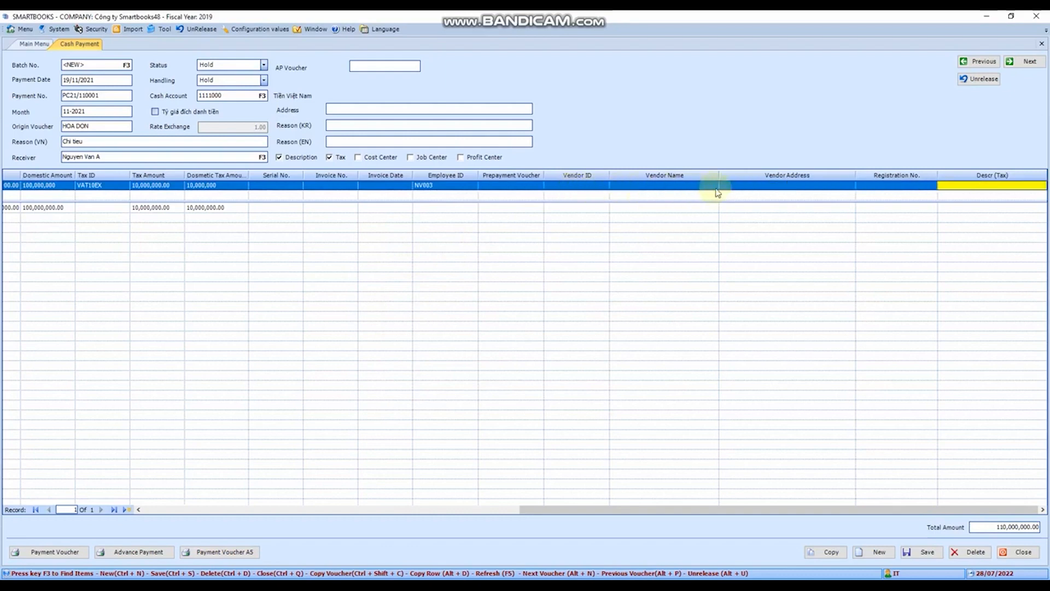
{"action": "left_click_drag", "start_coordinate": [768, 508], "coordinate": [104, 530]}
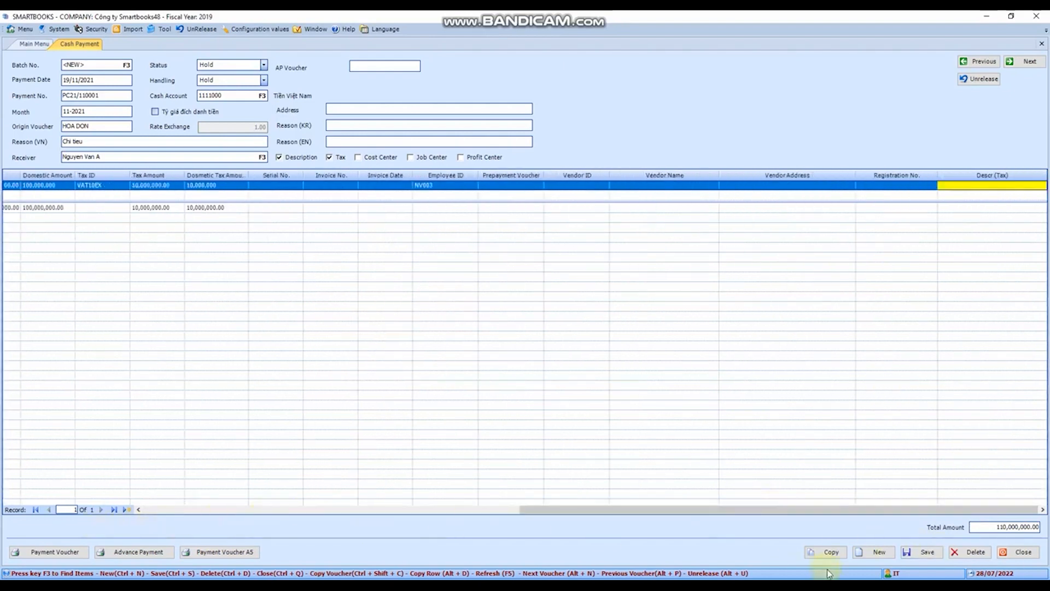
{"action": "left_click", "coordinate": [910, 552]}
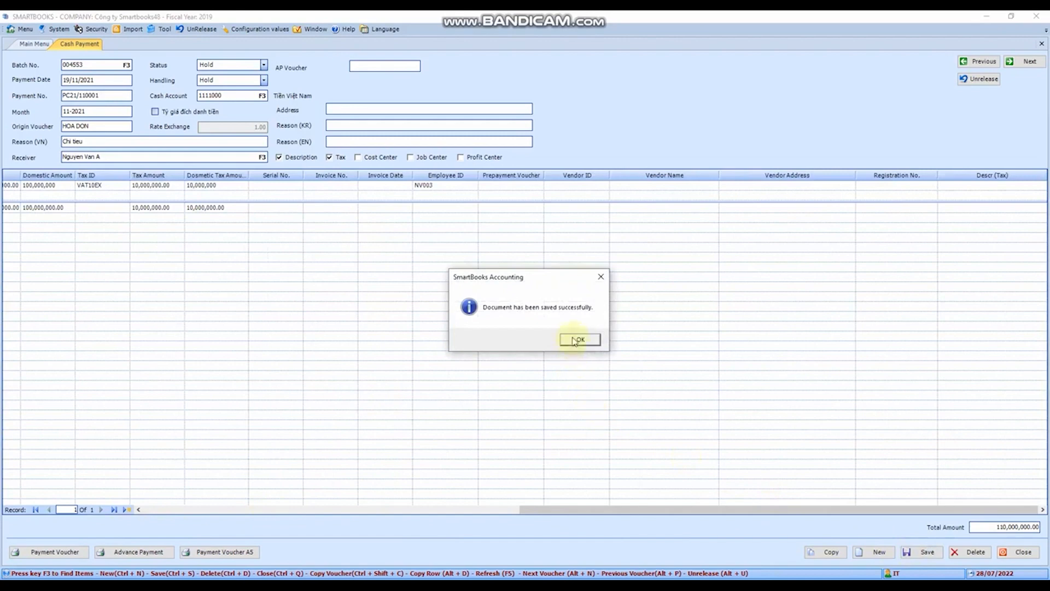
{"action": "left_click", "coordinate": [580, 340]}
{"action": "left_click_drag", "start_coordinate": [793, 511], "coordinate": [305, 483]}
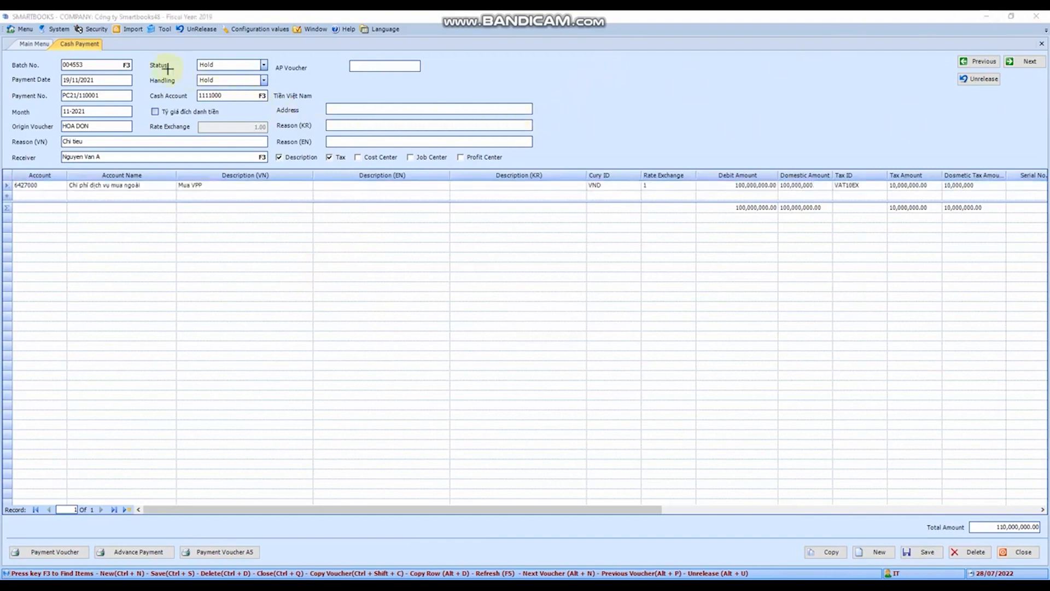
Set the voucher's handling to Release and save it
{"action": "left_click_drag", "start_coordinate": [148, 56], "coordinate": [285, 87]}
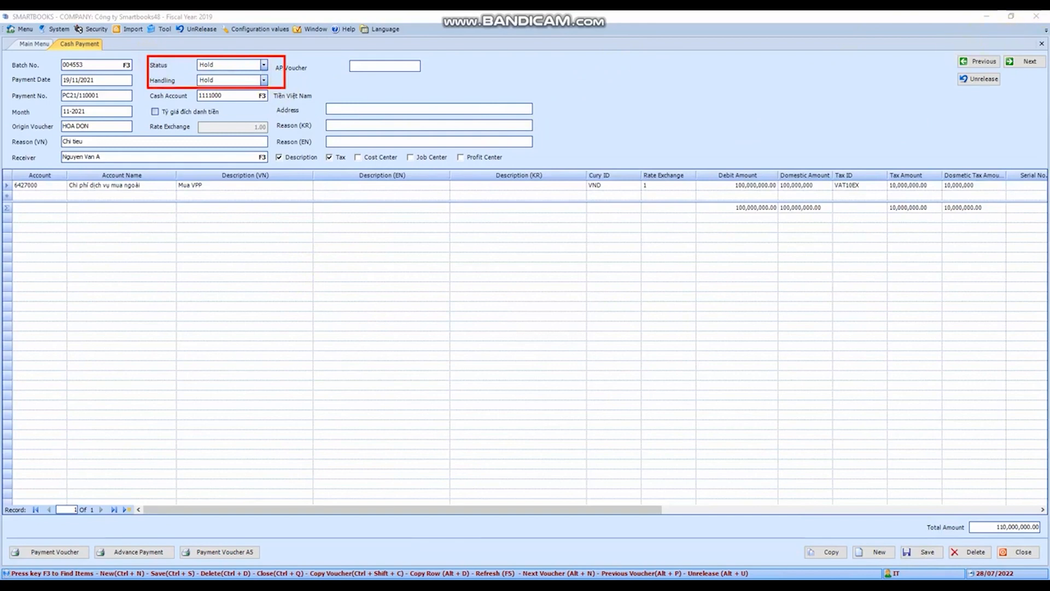
{"action": "left_click", "coordinate": [264, 81]}
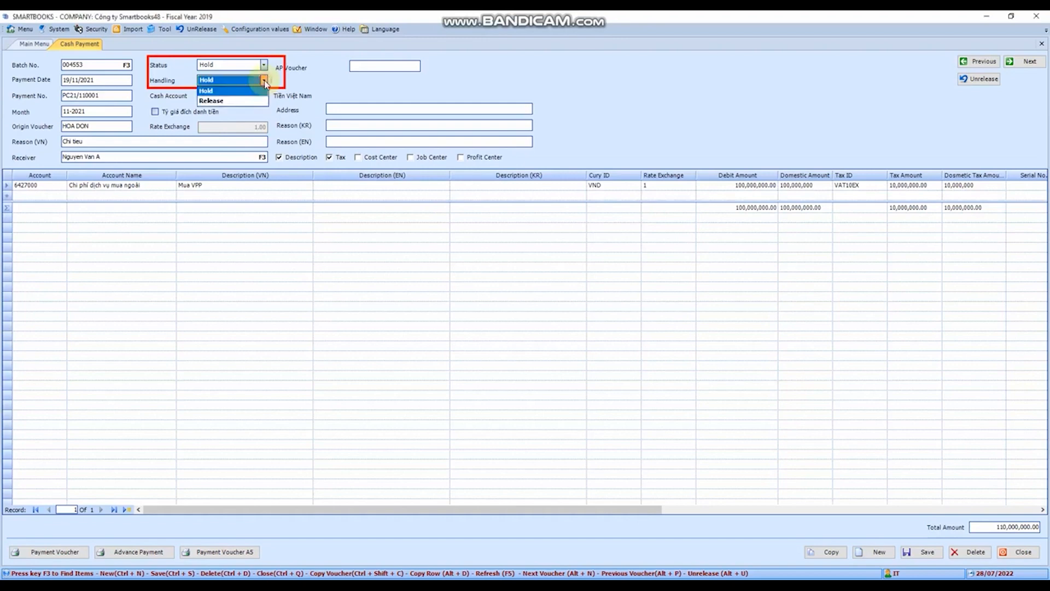
{"action": "left_click", "coordinate": [233, 102]}
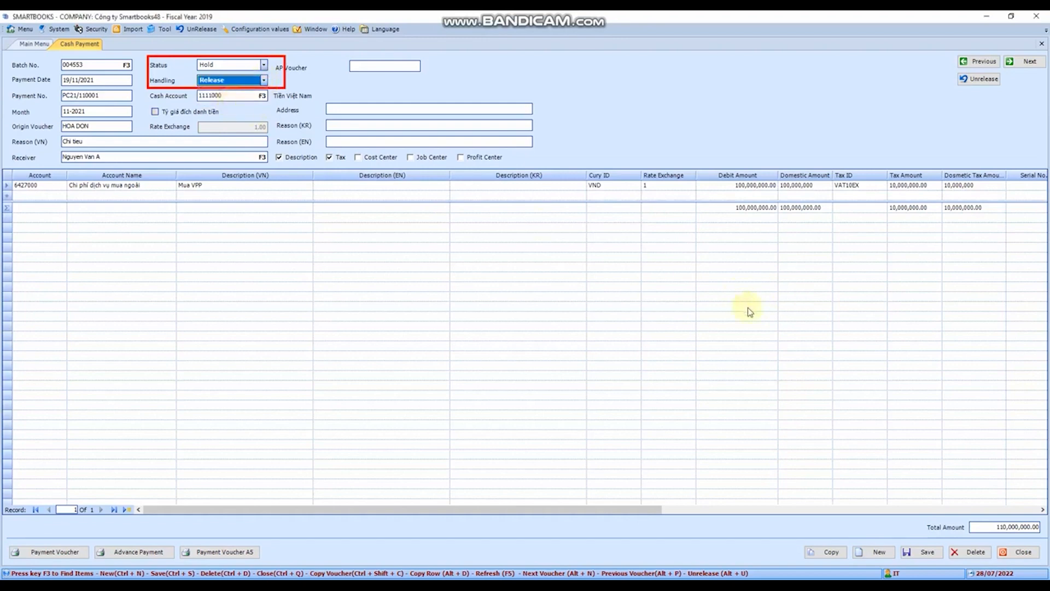
{"action": "left_click", "coordinate": [925, 552]}
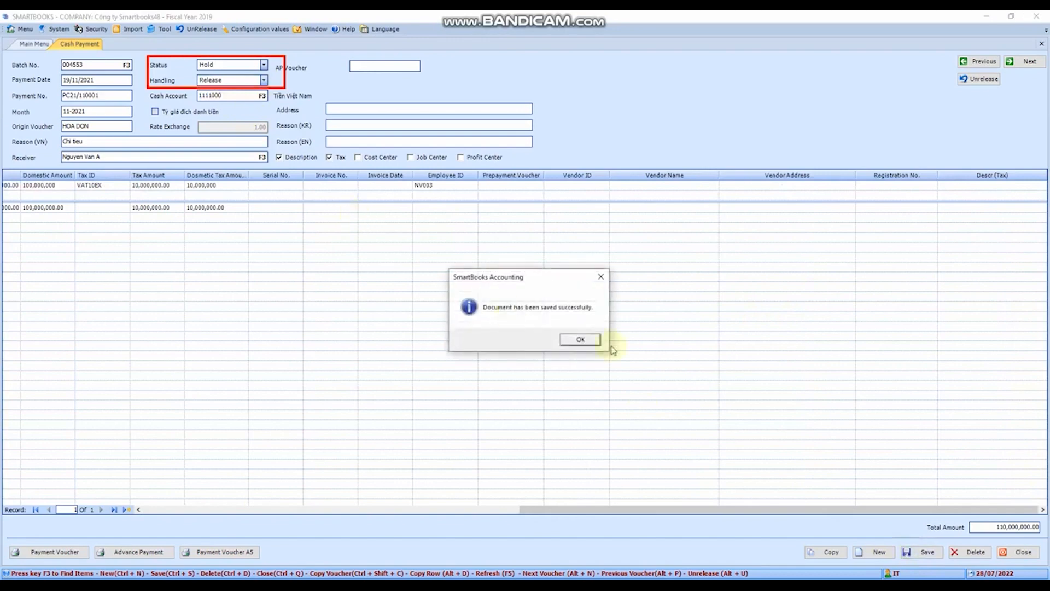
{"action": "left_click", "coordinate": [581, 339]}
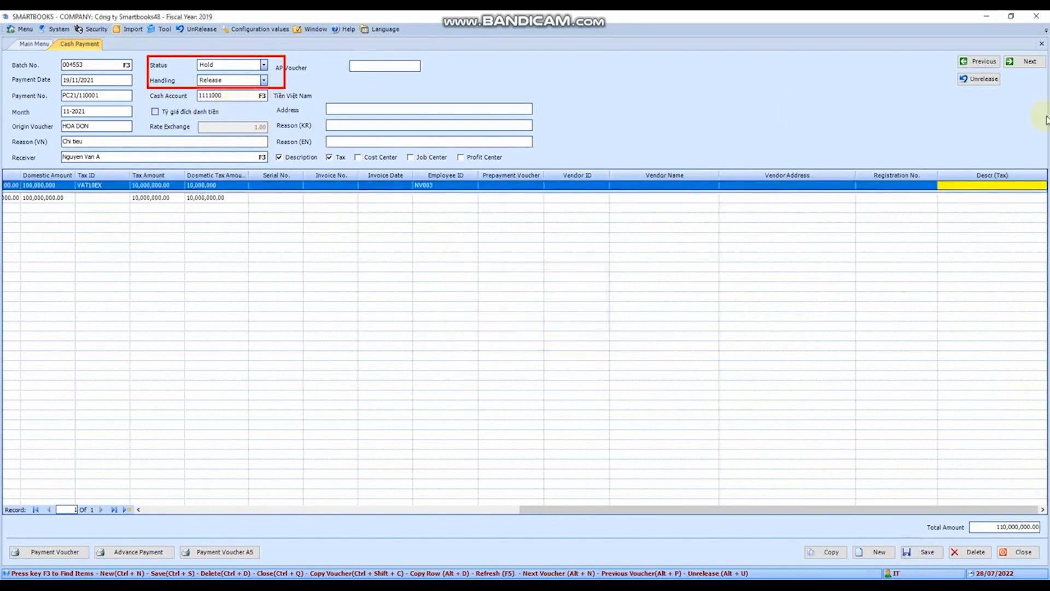
Check whether the released voucher's Vietnamese reason, tax ID and tax amount can still be edited
{"action": "left_click_drag", "start_coordinate": [122, 45], "coordinate": [403, 147]}
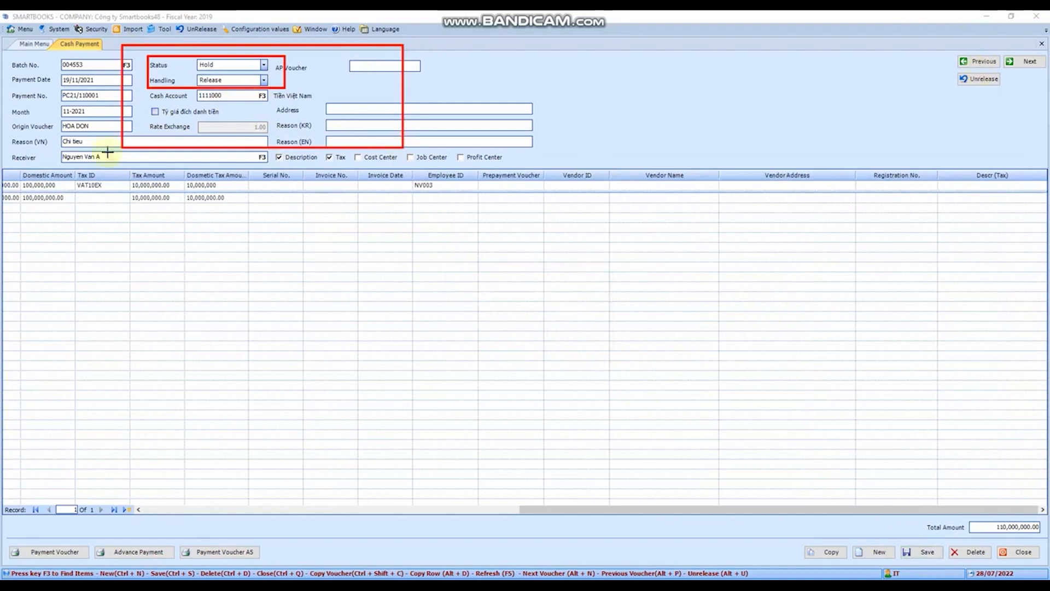
{"action": "mouse_move", "coordinate": [75, 41]}
{"action": "left_mouse_down"}
{"action": "mouse_move", "coordinate": [213, 112]}
{"action": "mouse_move", "coordinate": [533, 223]}
{"action": "left_mouse_up"}
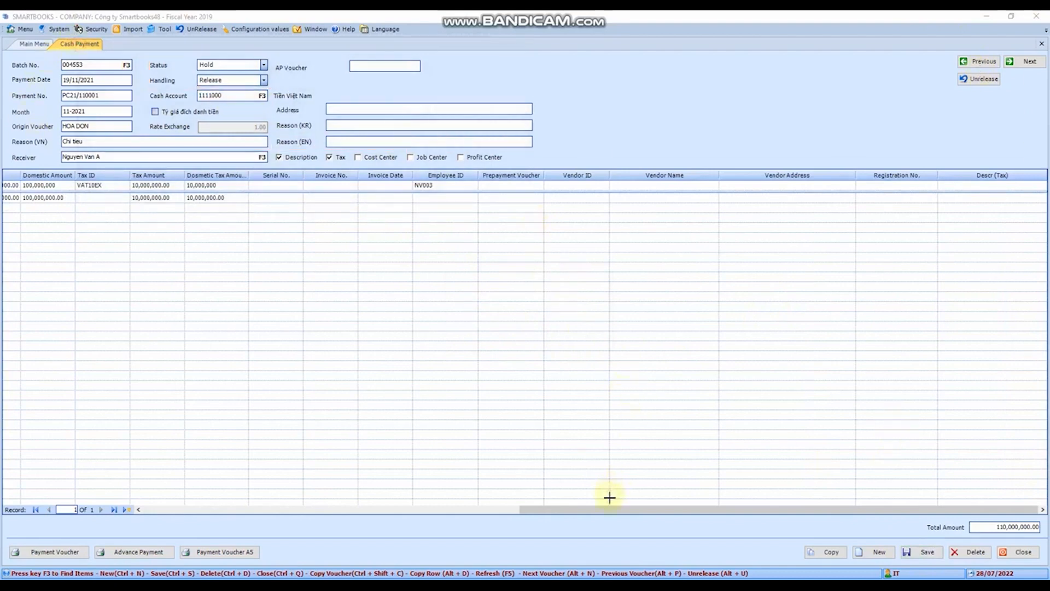
{"action": "left_click", "coordinate": [117, 140]}
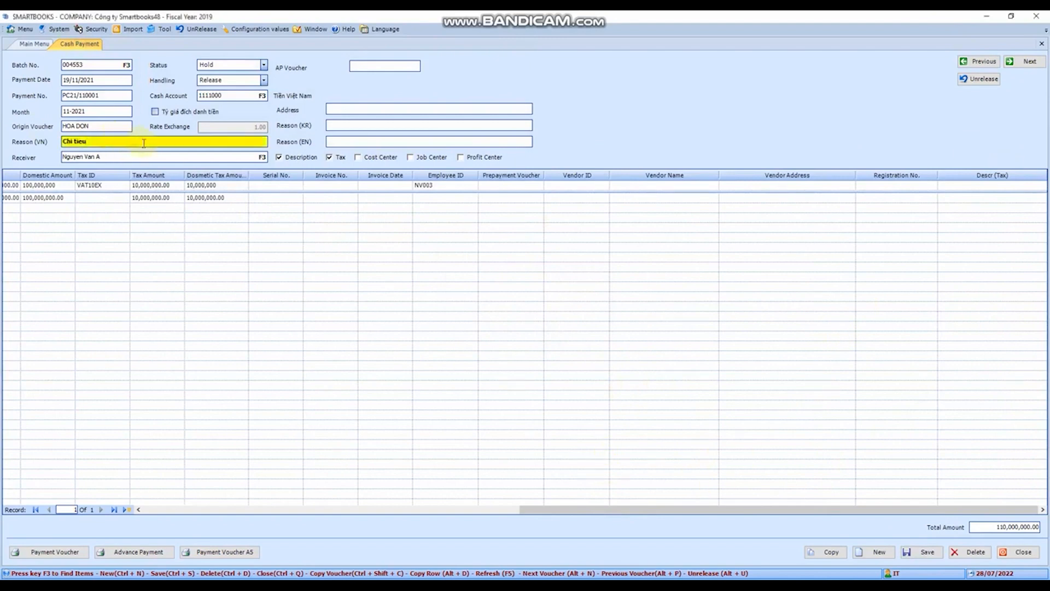
{"action": "left_click", "coordinate": [94, 186]}
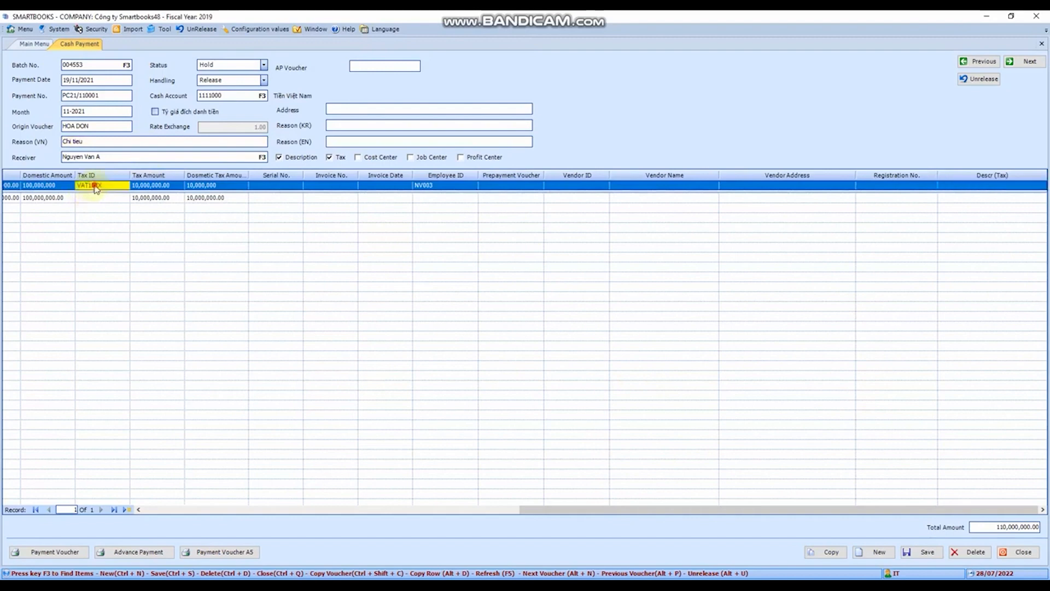
{"action": "left_click", "coordinate": [160, 186]}
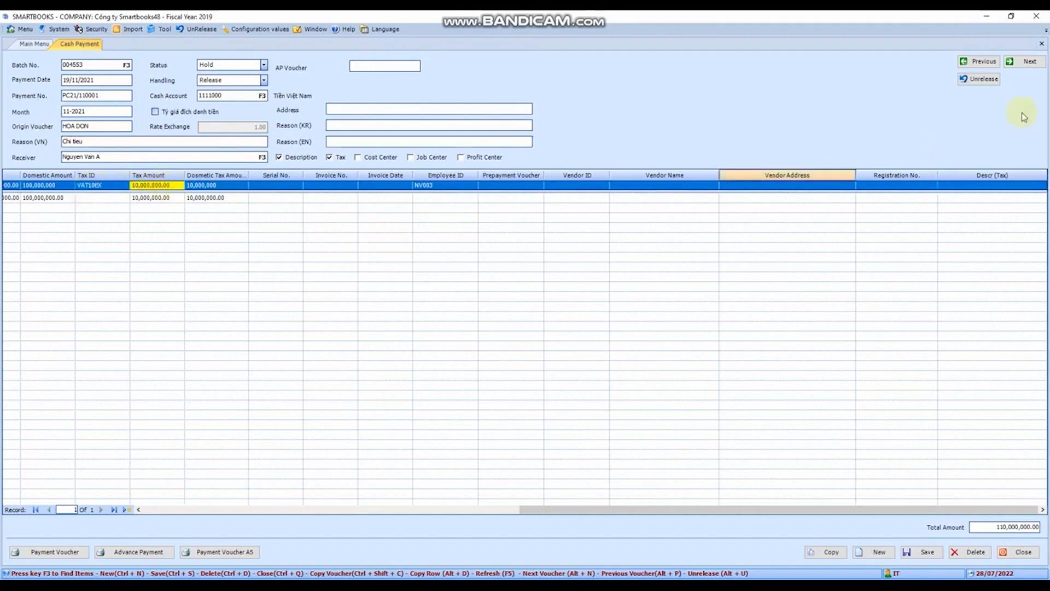
Unrelease the voucher, keeping its handling at Hold, and open the Vietnamese reason for editing
{"action": "left_click", "coordinate": [976, 78]}
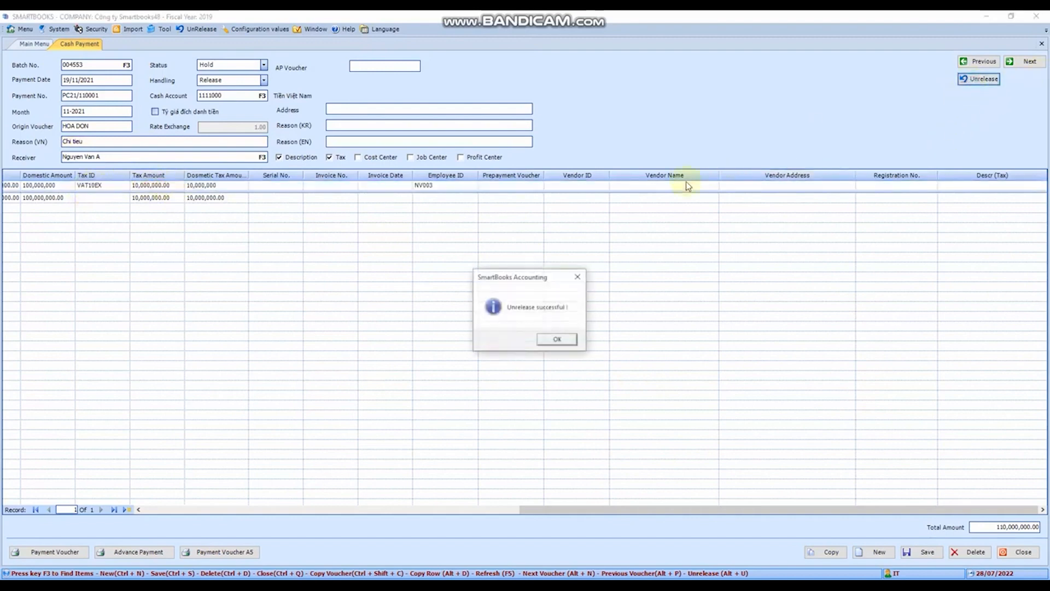
{"action": "left_click", "coordinate": [558, 338]}
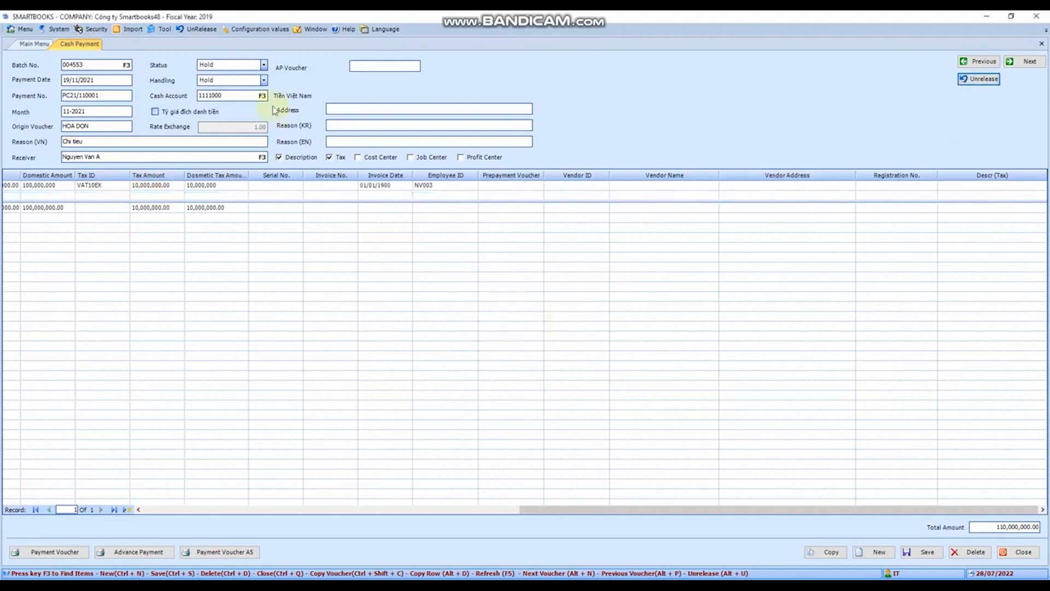
{"action": "left_click", "coordinate": [264, 80]}
{"action": "left_click", "coordinate": [261, 86]}
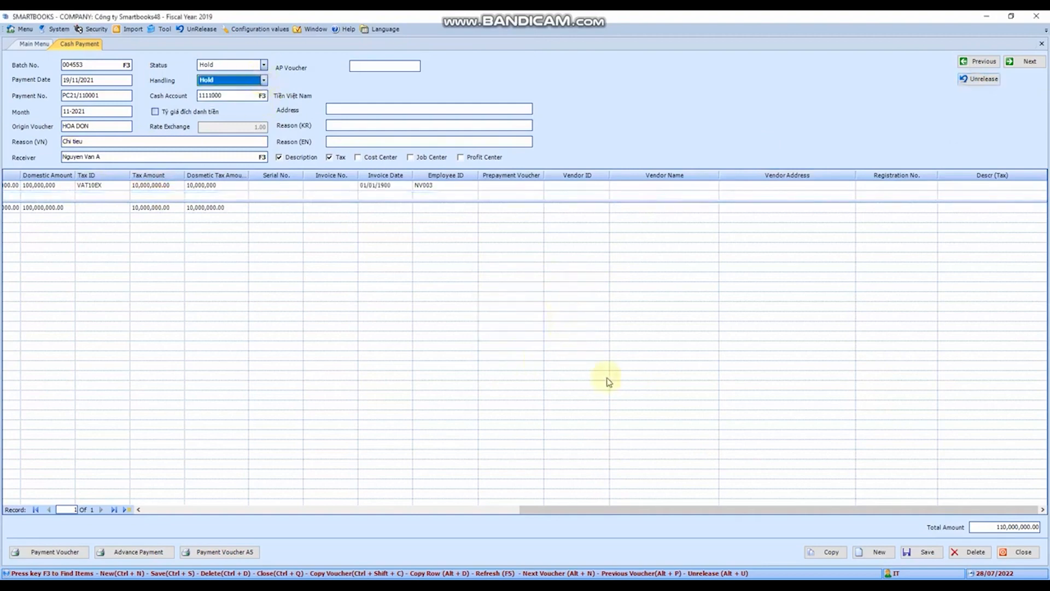
{"action": "left_click_drag", "start_coordinate": [585, 509], "coordinate": [206, 478]}
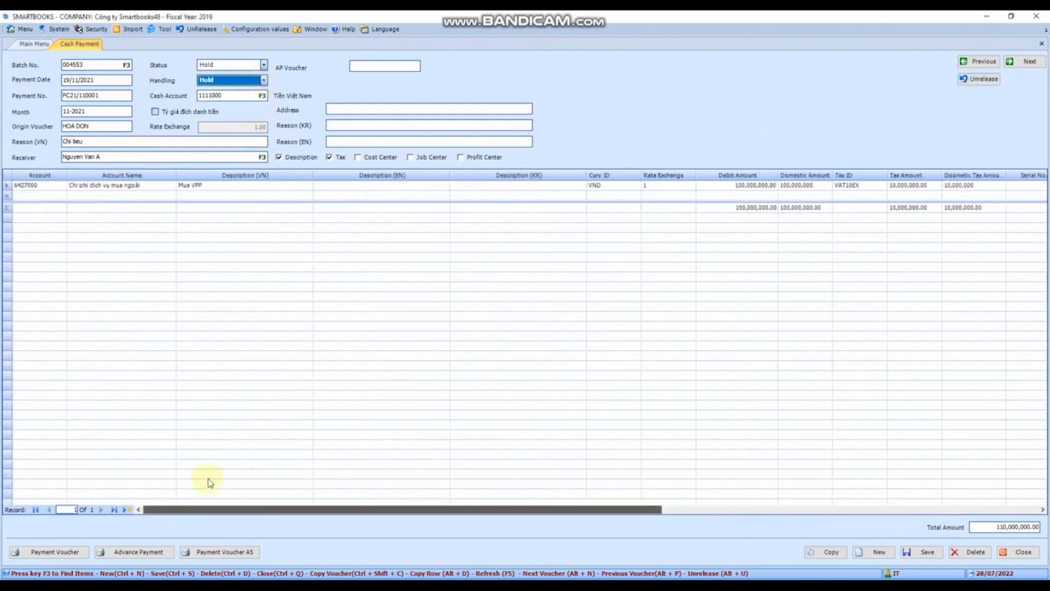
{"action": "left_click", "coordinate": [108, 141]}
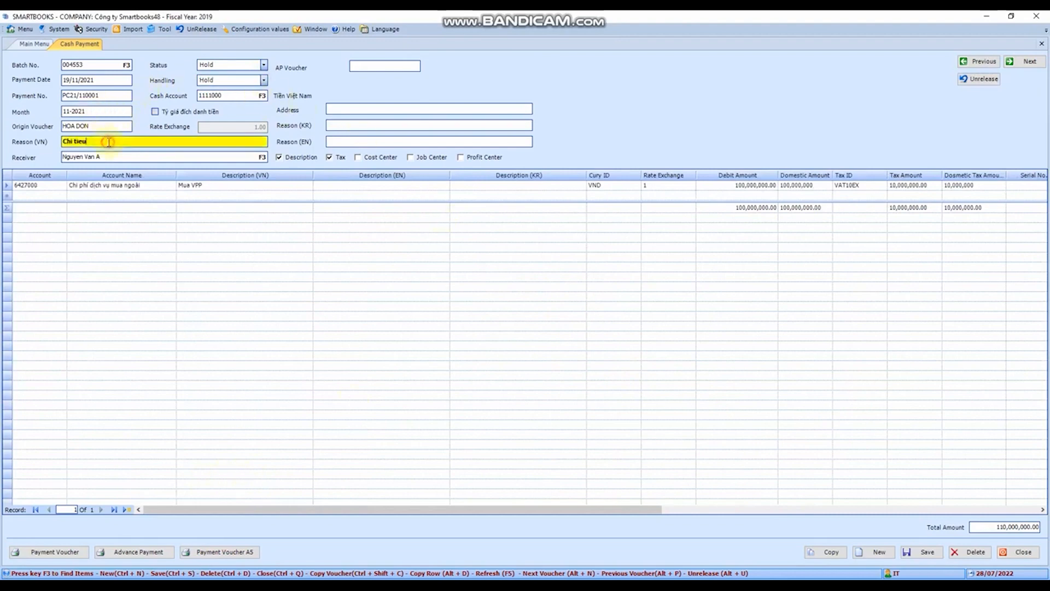
Change the cash payment voucher's Vietnamese reason to "Chi tieu abc"
{"action": "type", "text": "dăsda"}
{"action": "double_click", "coordinate": [104, 142]}
{"action": "type", "text": "abi"}
Save the cash payment voucher with its handling set to Release and close the form
{"action": "left_click", "coordinate": [264, 81]}
{"action": "left_click", "coordinate": [233, 109]}
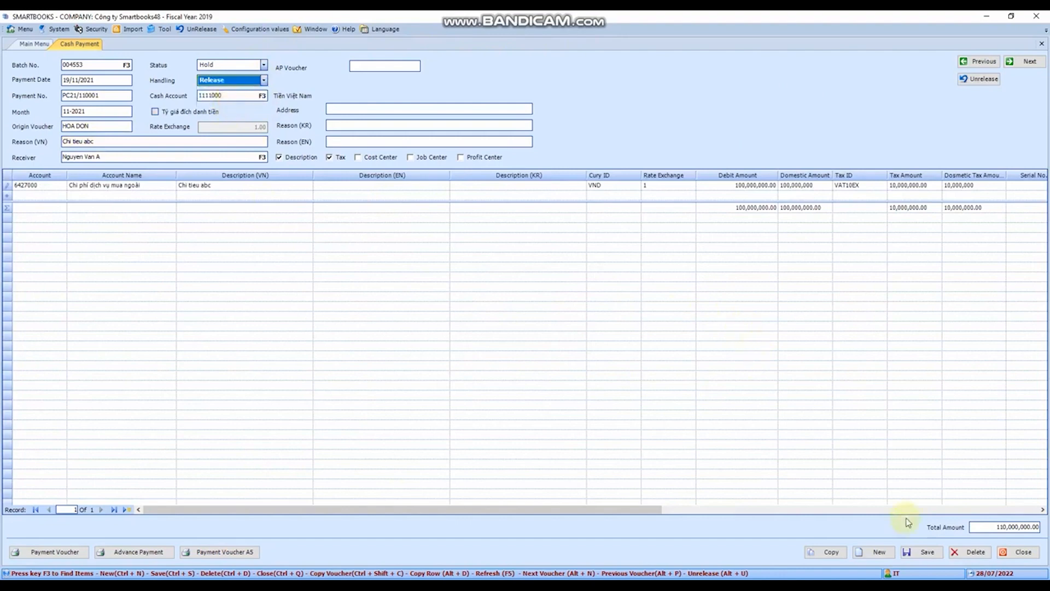
{"action": "left_click", "coordinate": [924, 553]}
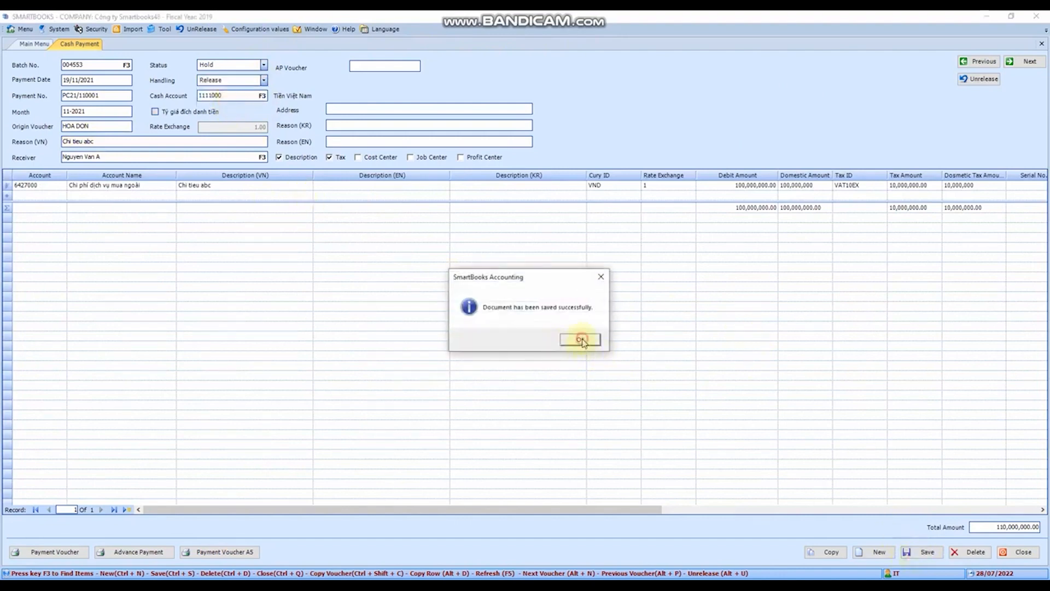
{"action": "left_click", "coordinate": [581, 340]}
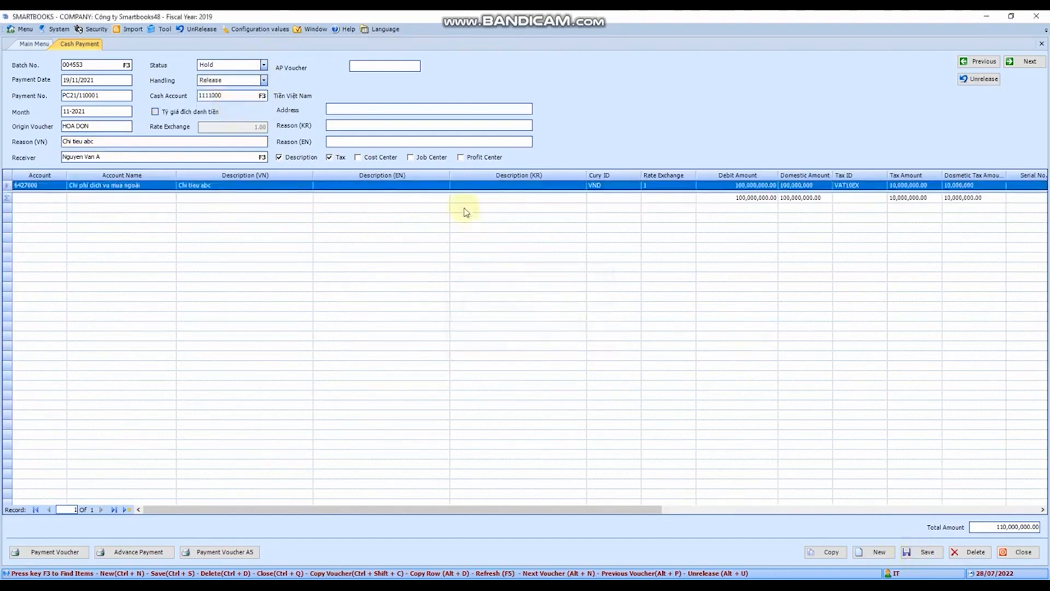
{"action": "left_click", "coordinate": [1042, 44]}
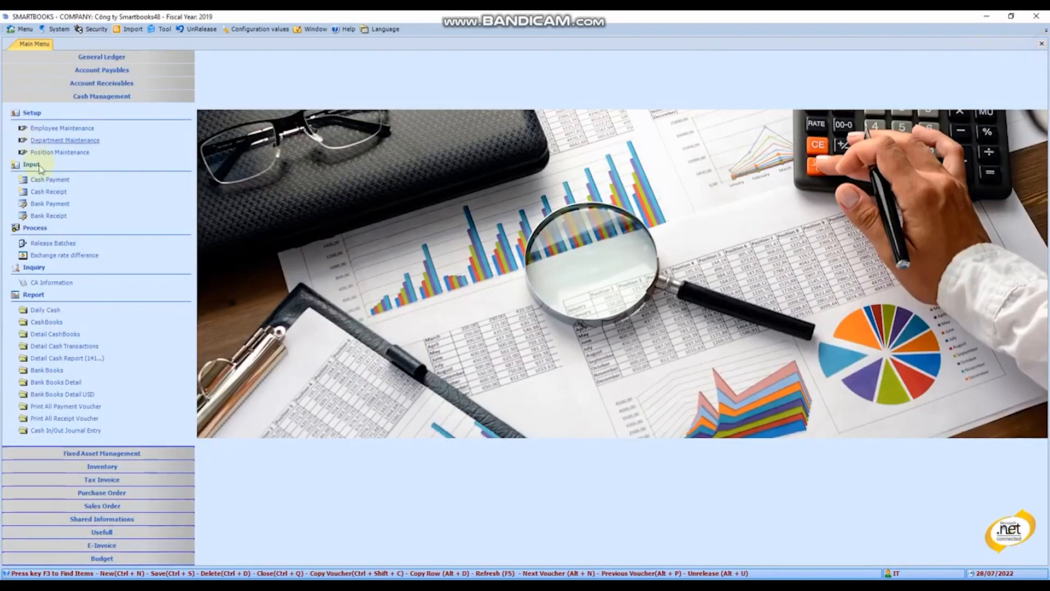
Start a new cash receipt voucher, keeping its default receipt date, receipt number and month and leaving the origin voucher empty
{"action": "left_click", "coordinate": [47, 192]}
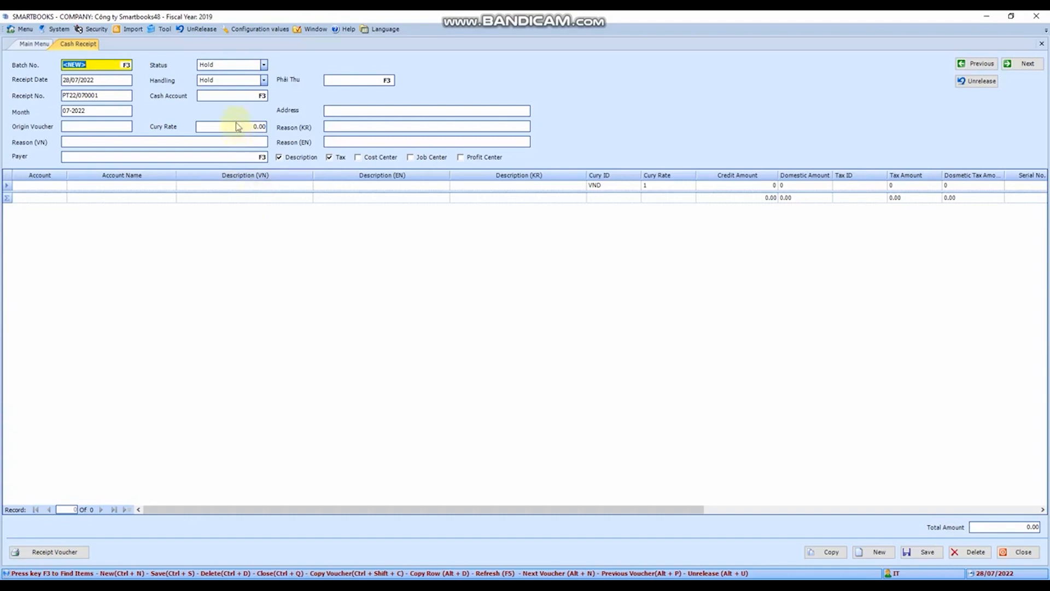
{"action": "left_click", "coordinate": [102, 80]}
{"action": "left_click", "coordinate": [106, 95]}
{"action": "left_click", "coordinate": [117, 111]}
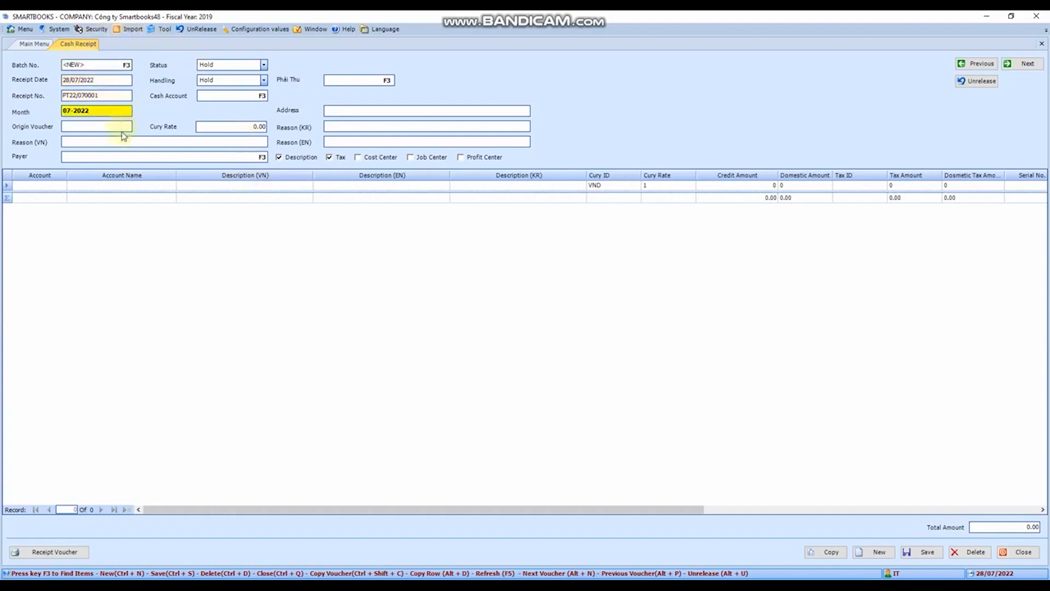
{"action": "left_click", "coordinate": [123, 129]}
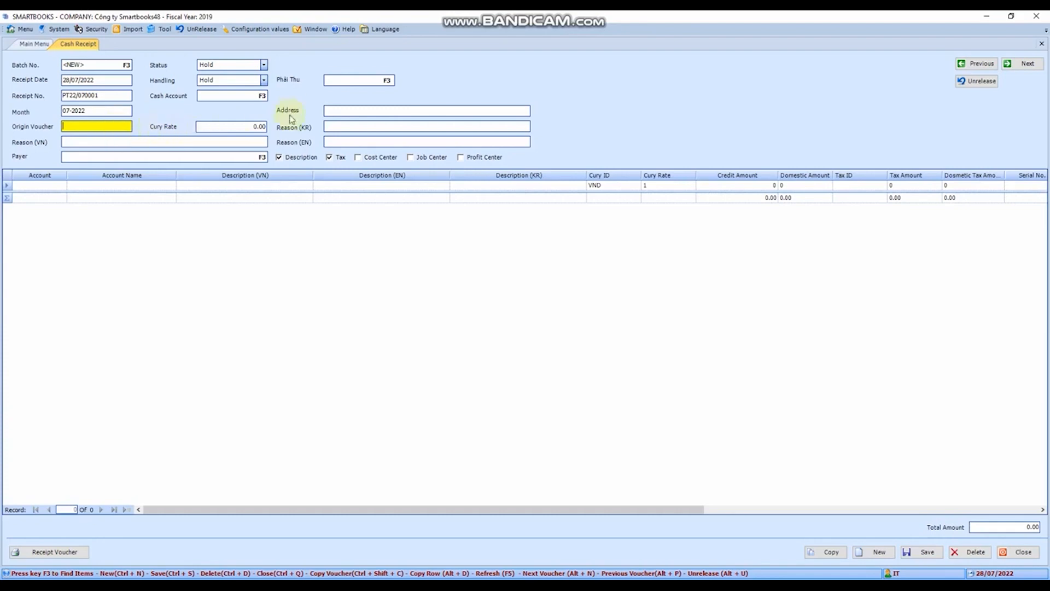
{"action": "left_click", "coordinate": [122, 140]}
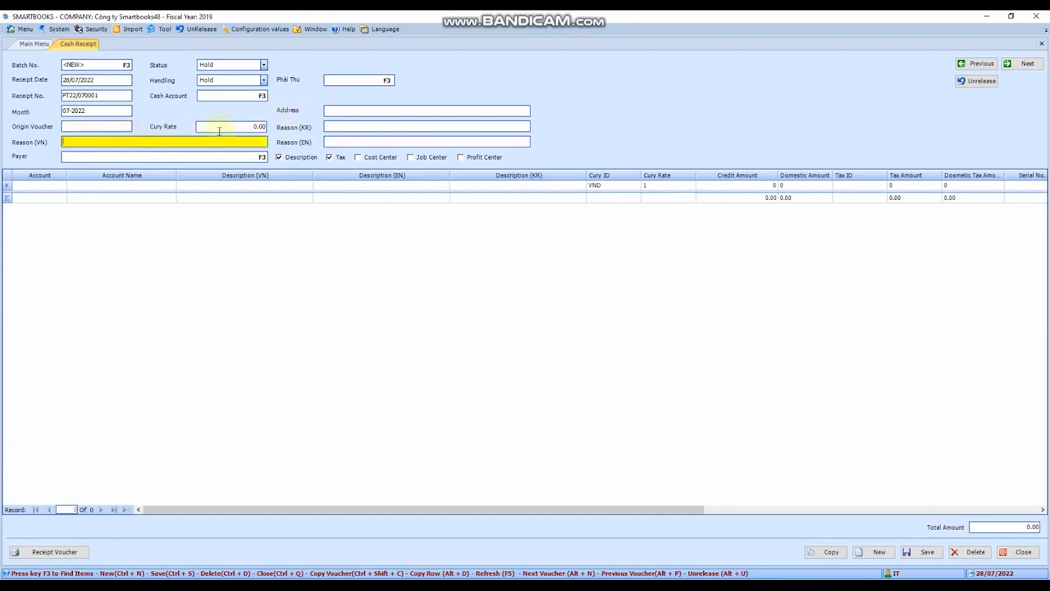
Set the receipt's cash account to 1111000 (Tiền Việt Nam) by filtering the account list for 1111
{"action": "left_click", "coordinate": [246, 95]}
{"action": "key", "text": "F3"}
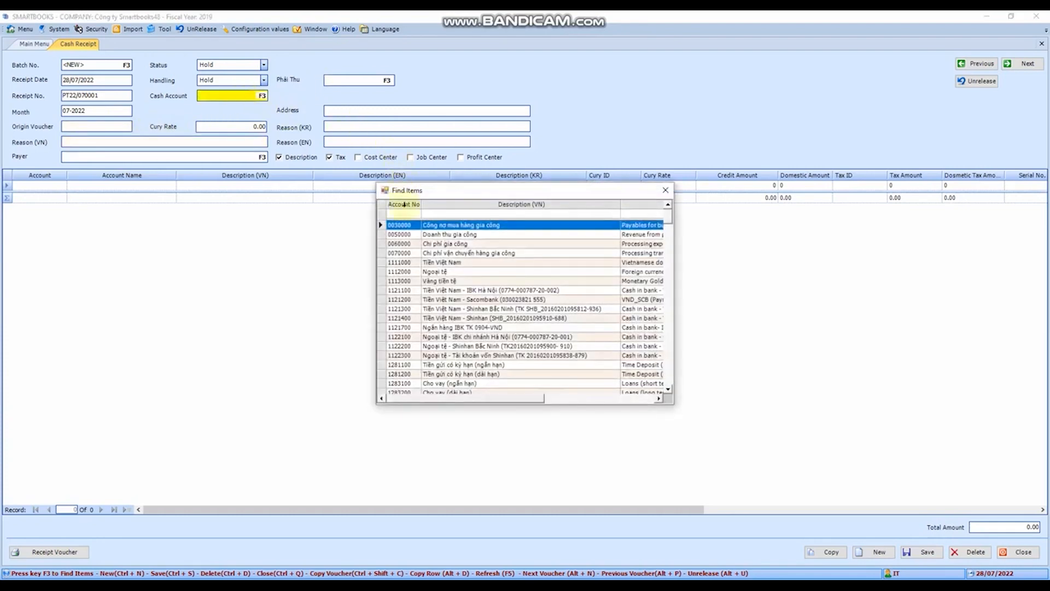
{"action": "type", "text": "1111"}
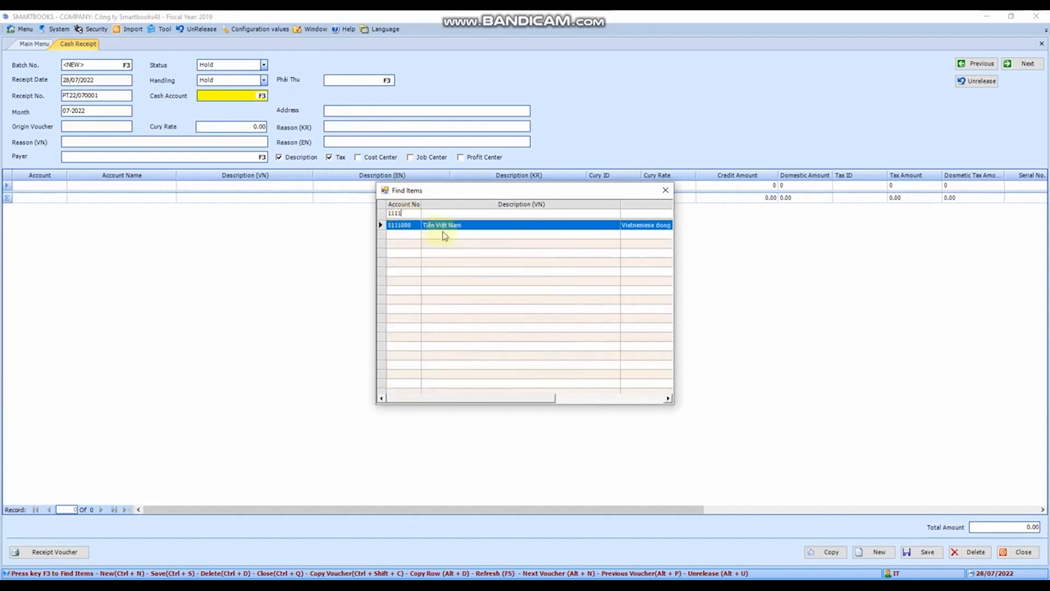
{"action": "double_click", "coordinate": [400, 225]}
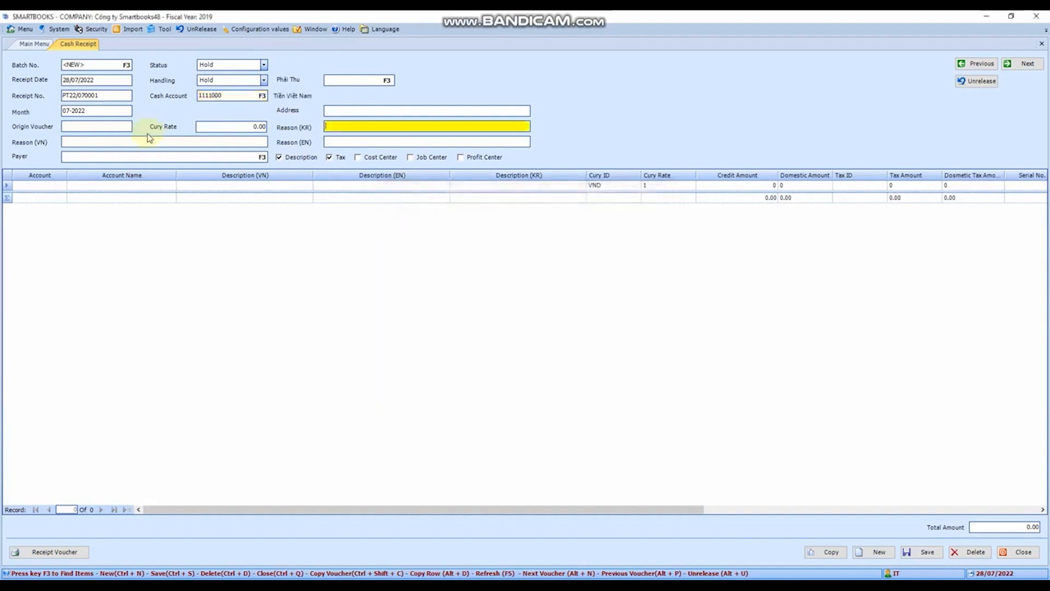
Enter "Thu tien" as the receipt's Vietnamese reason and leave the payer empty
{"action": "left_click", "coordinate": [118, 141]}
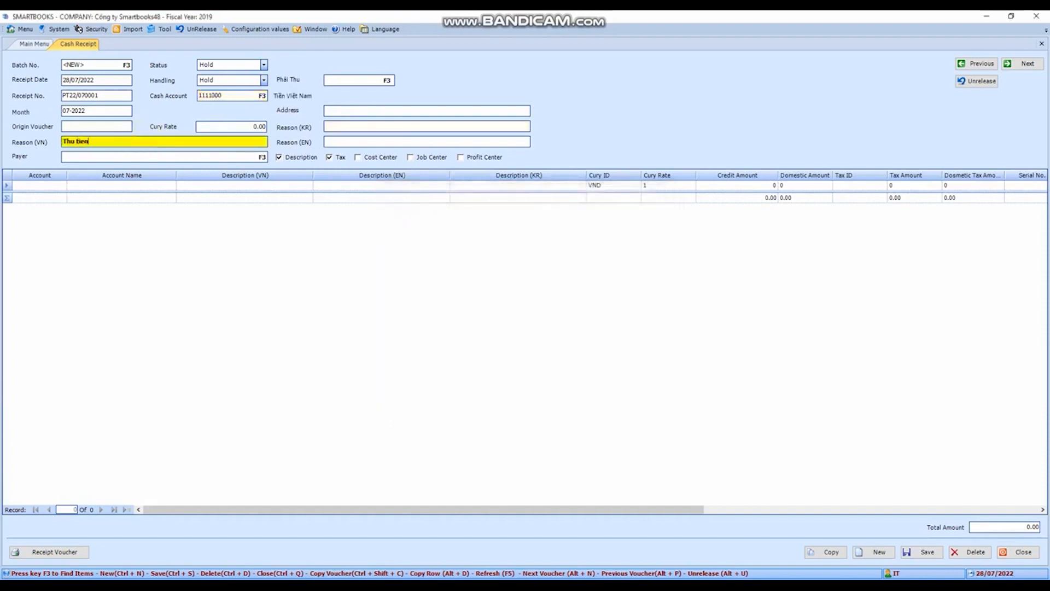
{"action": "key", "text": "Tab"}
{"action": "key", "text": "Tab"}
Assign account 7110000 (Thu nhập khác) to the first receipt line, filtering the account list for 71
{"action": "left_click", "coordinate": [39, 186]}
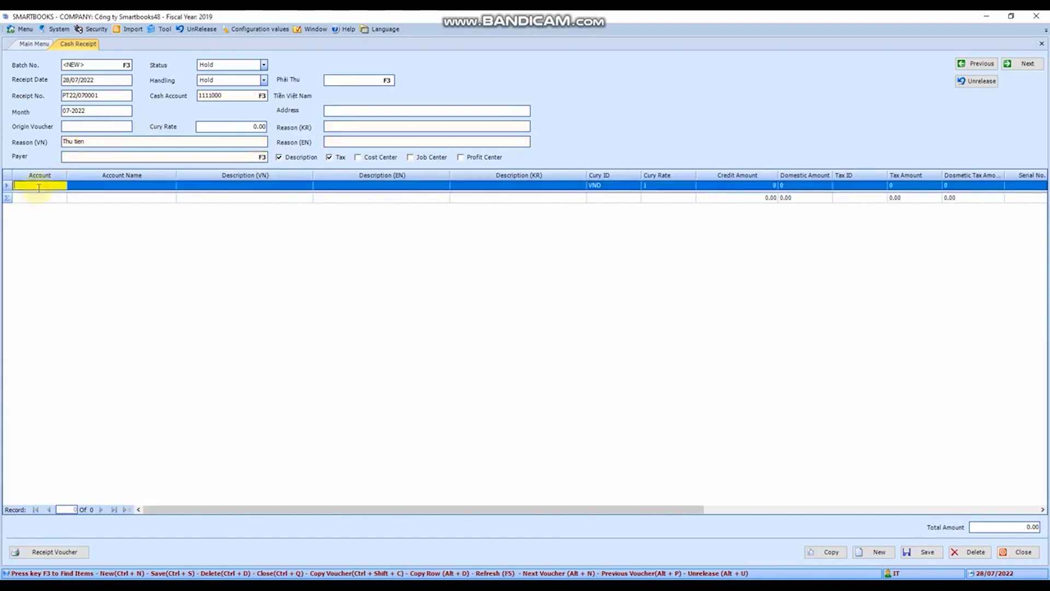
{"action": "key", "text": "F3"}
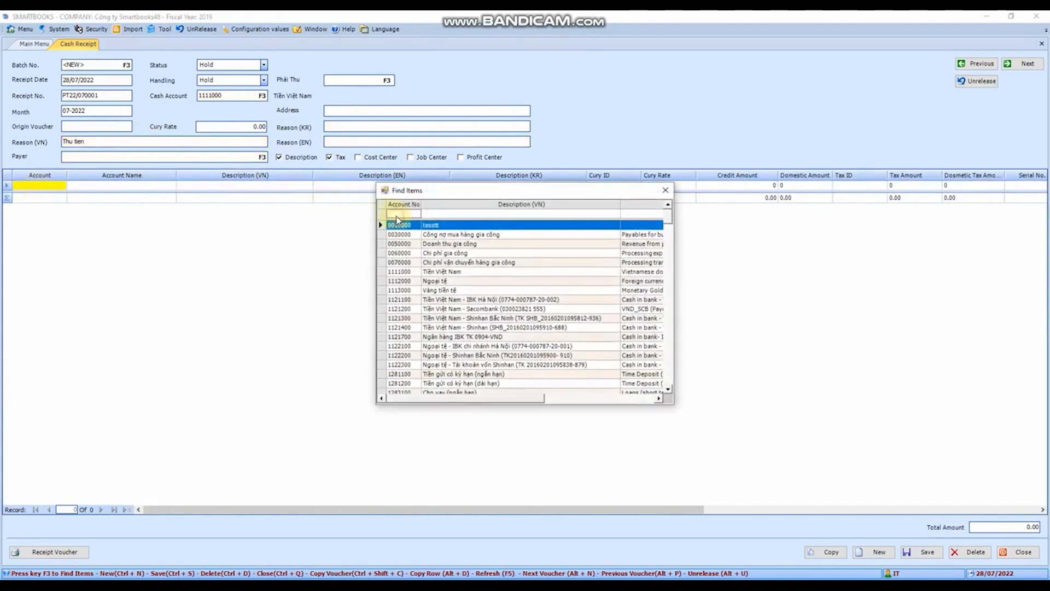
{"action": "left_click", "coordinate": [397, 216]}
{"action": "type", "text": "71"}
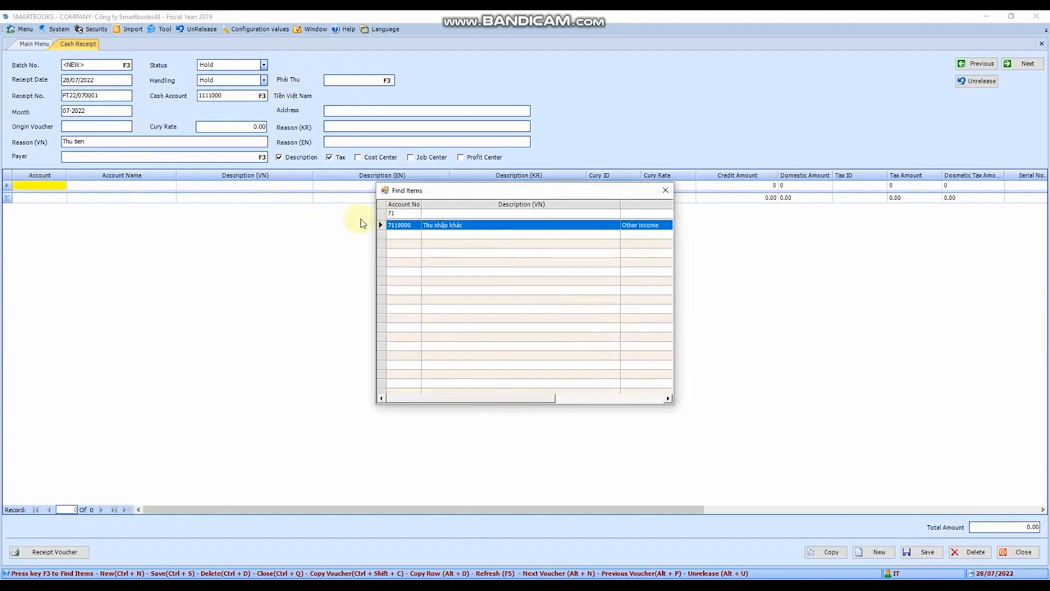
{"action": "double_click", "coordinate": [410, 226]}
Set the line's credit amount to 4,500,000, keeping the currency VND at rate 1 and leaving the English and Korean descriptions empty
{"action": "key", "text": "Tab"}
{"action": "key", "text": "Tab"}
{"action": "key", "text": "Tab"}
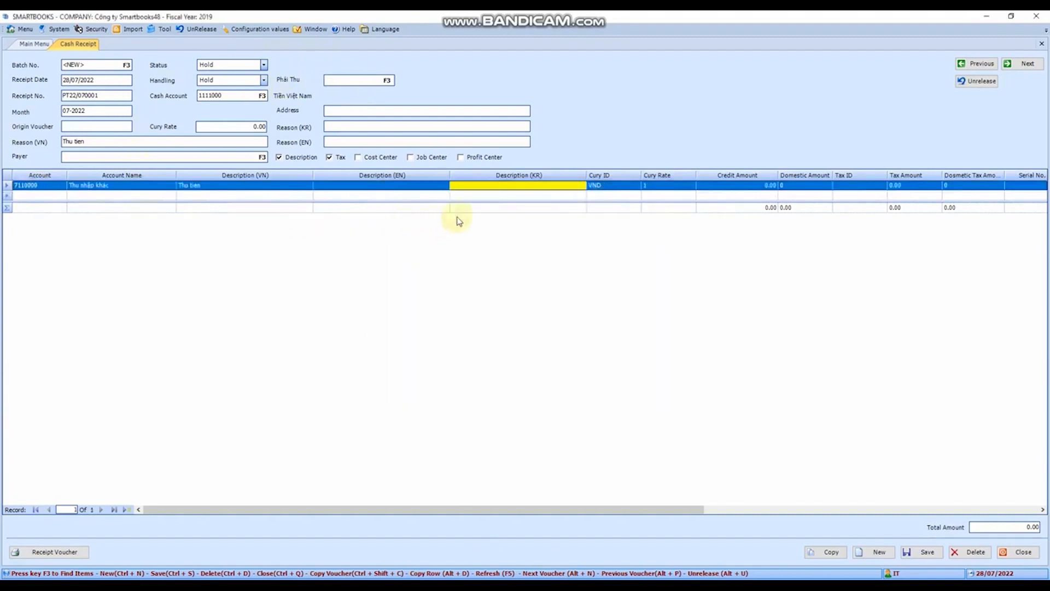
{"action": "key", "text": "Tab"}
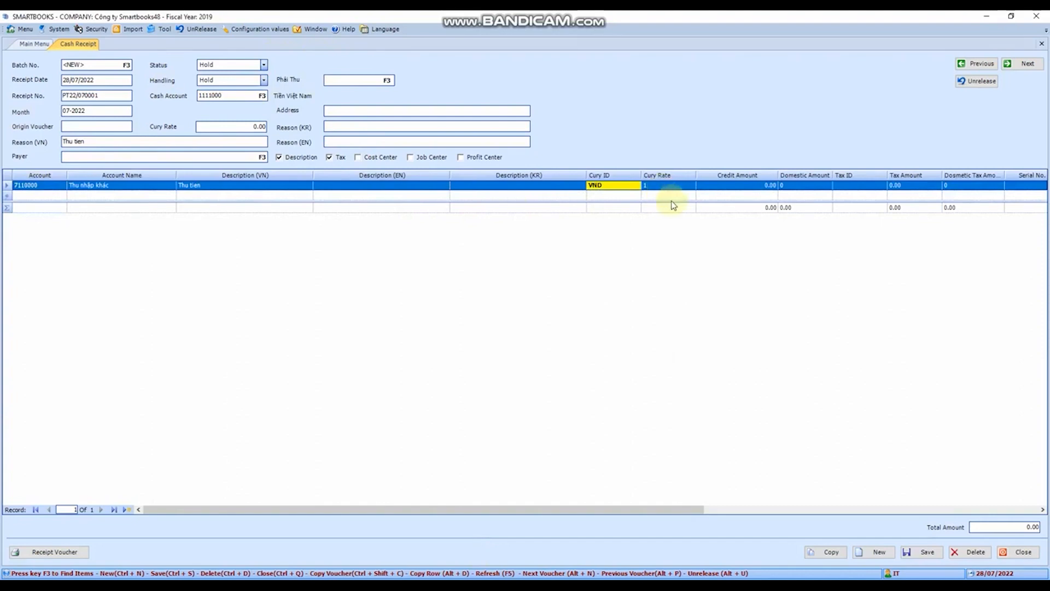
{"action": "key", "text": "Tab"}
{"action": "key", "text": "Tab"}
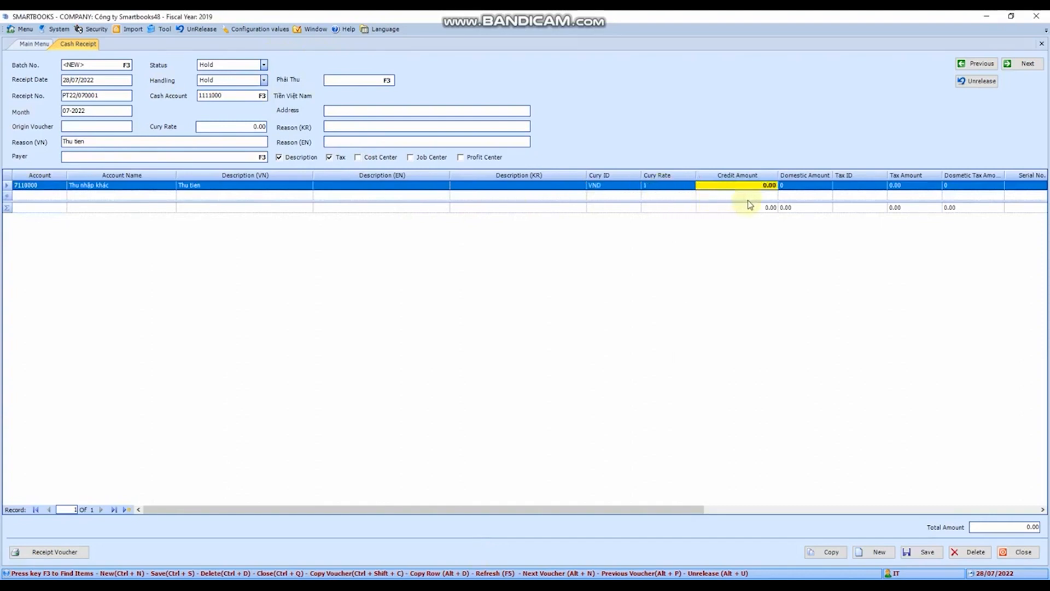
{"action": "type", "text": "4,"}
{"action": "type", "text": "500,000"}
{"action": "key", "text": "Tab"}
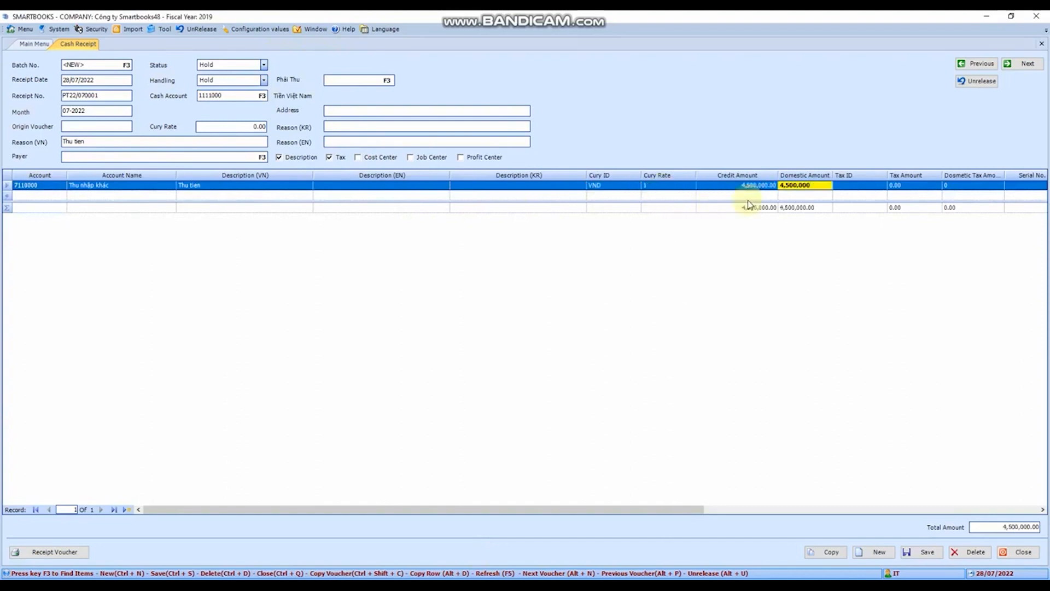
{"action": "key", "text": "Tab"}
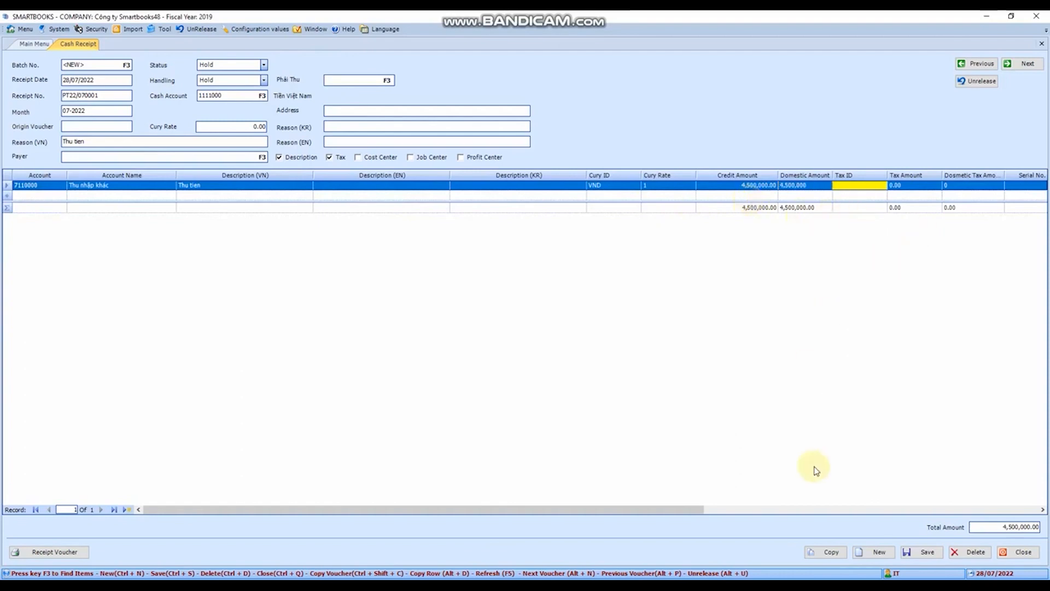
Save the cash receipt voucher with the remaining tax, invoice and customer fields left empty, and close the form
{"action": "left_click_drag", "start_coordinate": [665, 510], "coordinate": [985, 511]}
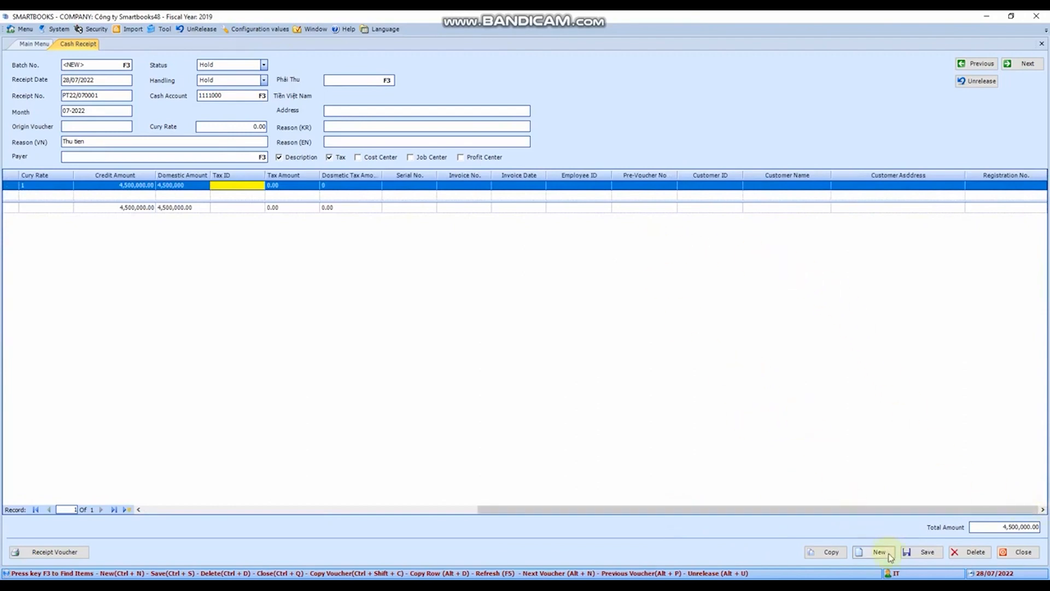
{"action": "left_click", "coordinate": [927, 554]}
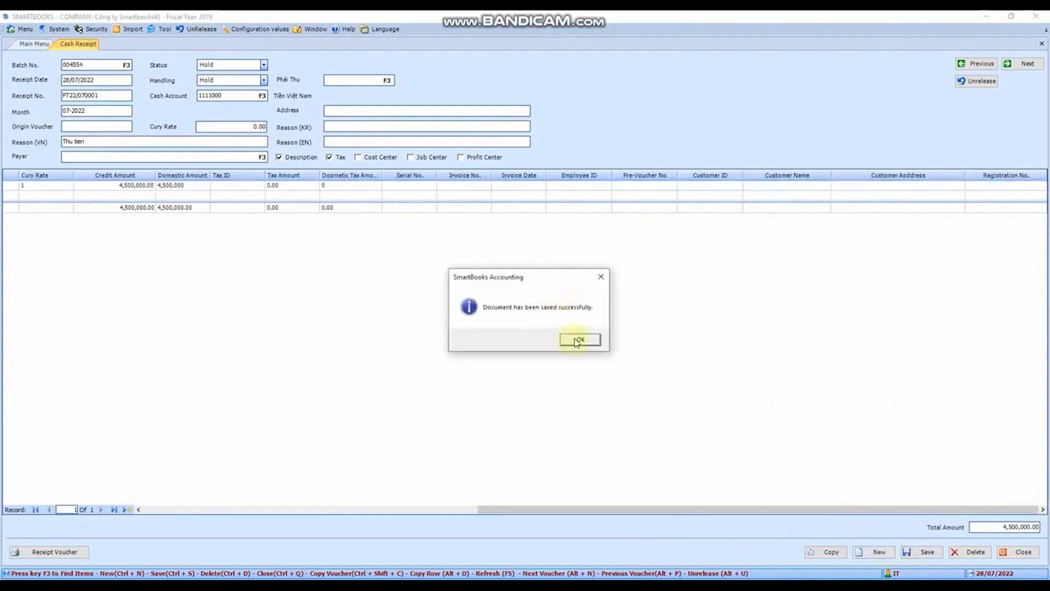
{"action": "left_click", "coordinate": [574, 340]}
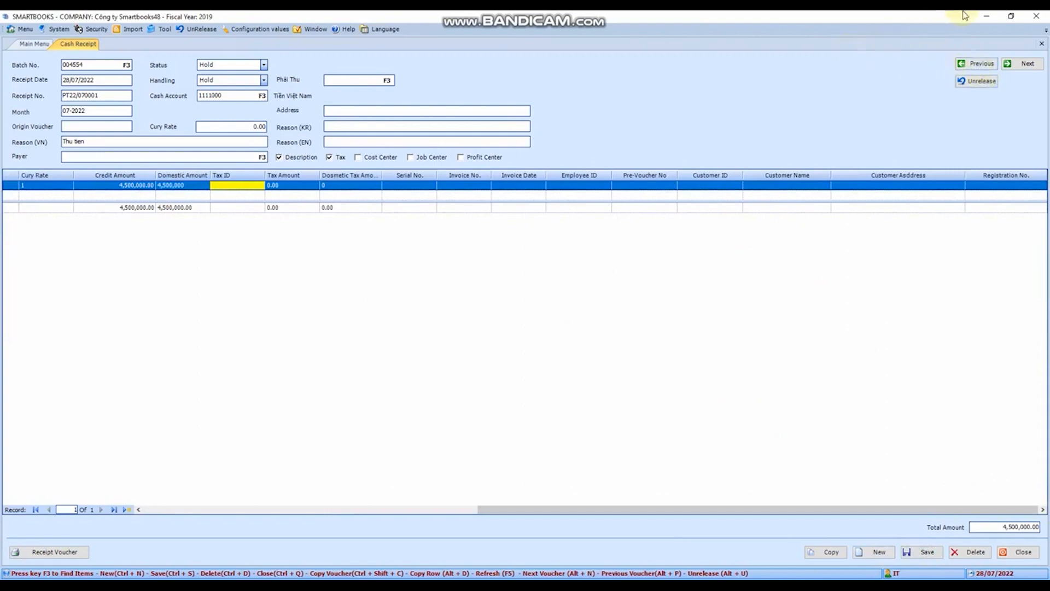
{"action": "left_click", "coordinate": [1041, 44]}
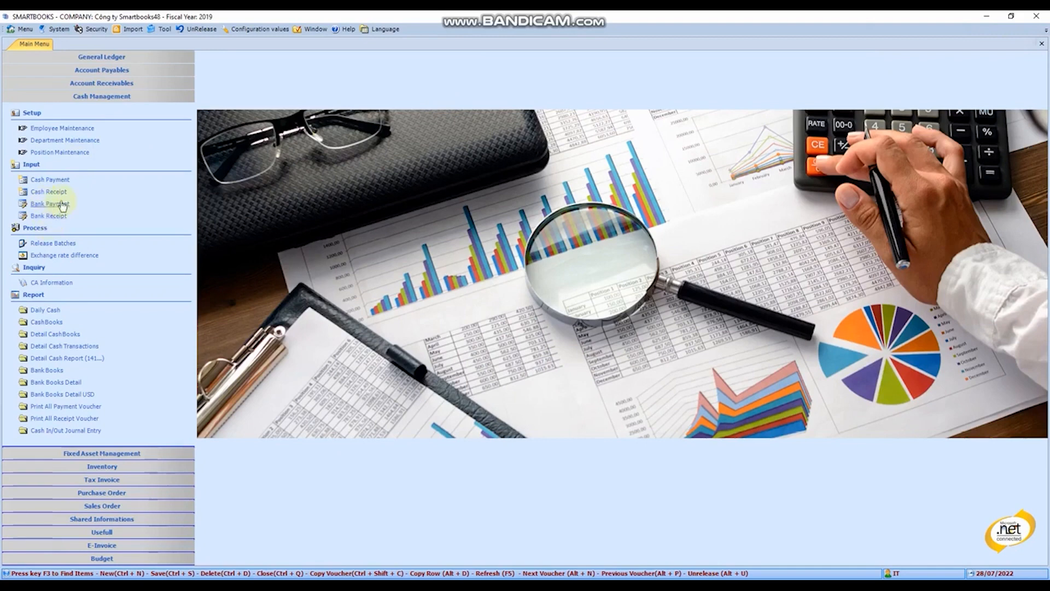
Look over the blank bank payment form and close it without entering a voucher
{"action": "left_click", "coordinate": [63, 205]}
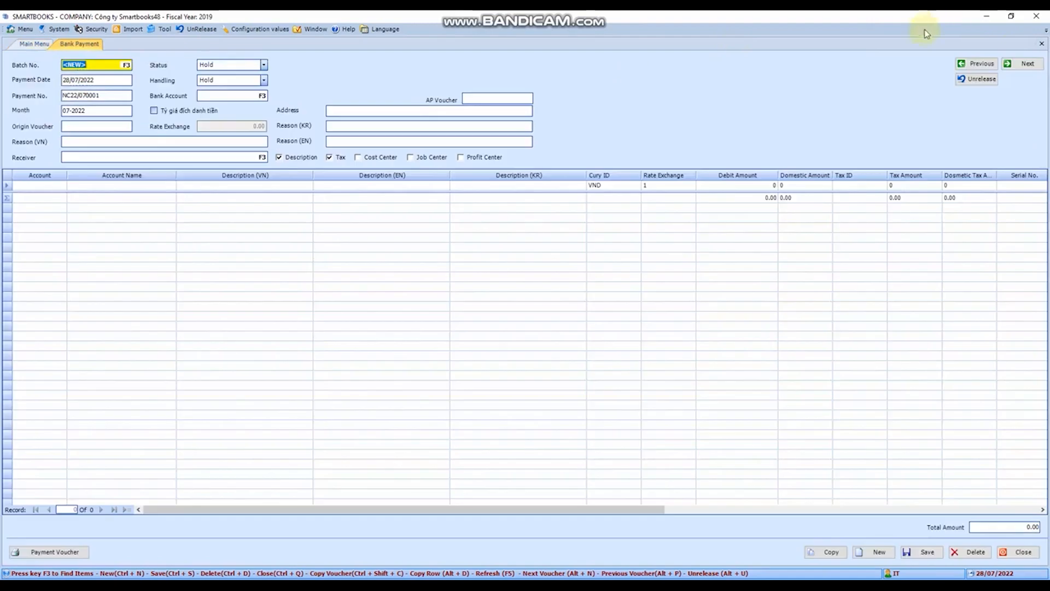
{"action": "left_click", "coordinate": [1041, 45]}
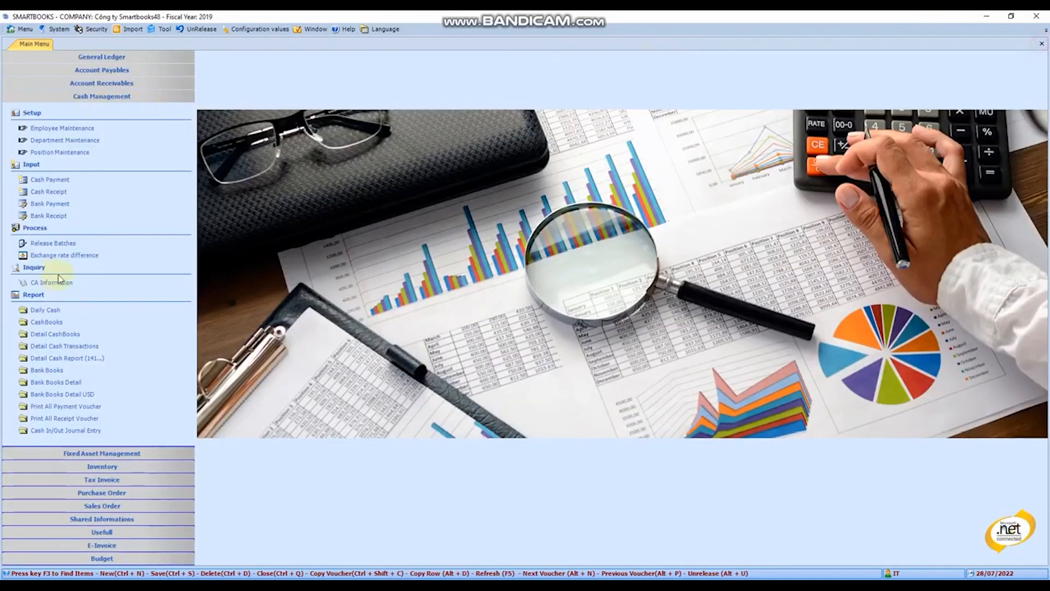